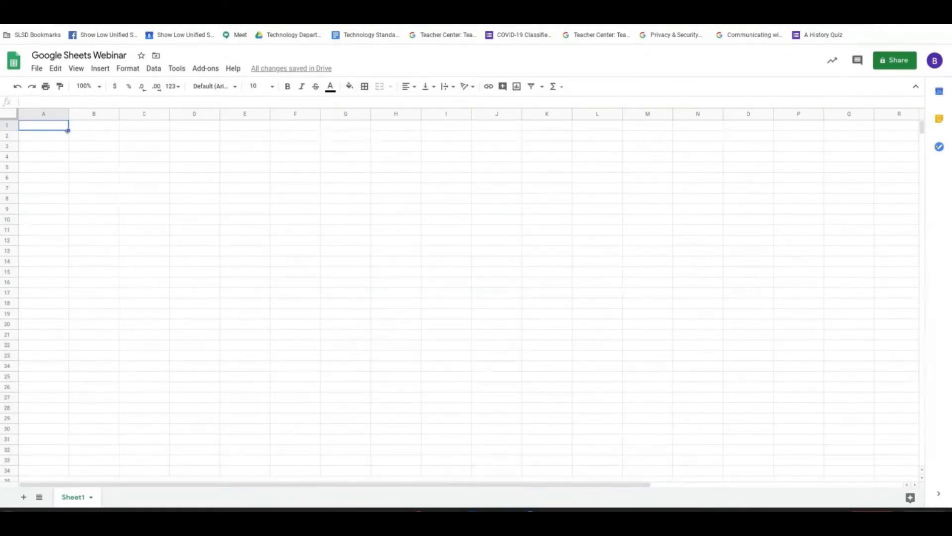
Apply all borders to the cell range A1:D5.
mouse_move(65, 127)
left_mouse_down()
mouse_move(196, 141)
mouse_move(210, 174)
left_mouse_up()
left_click(368, 90)
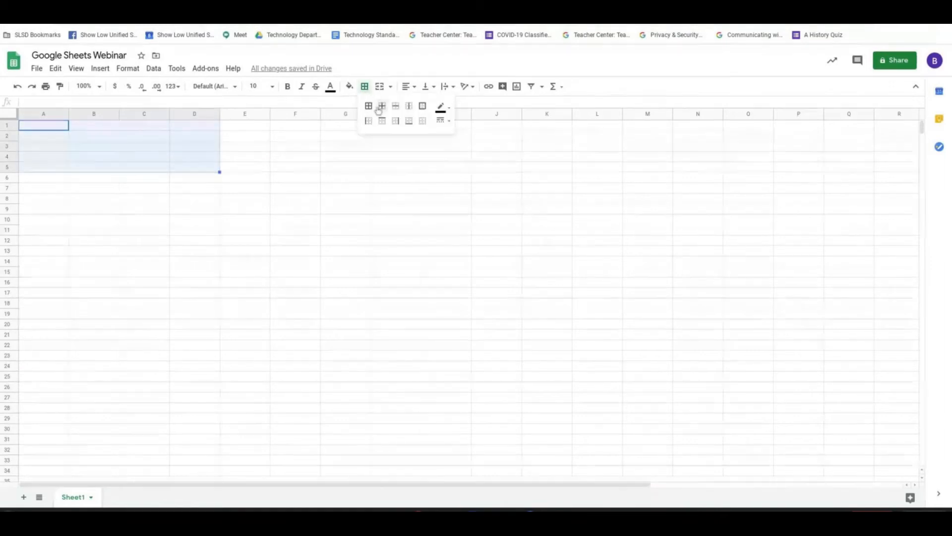
left_click(369, 106)
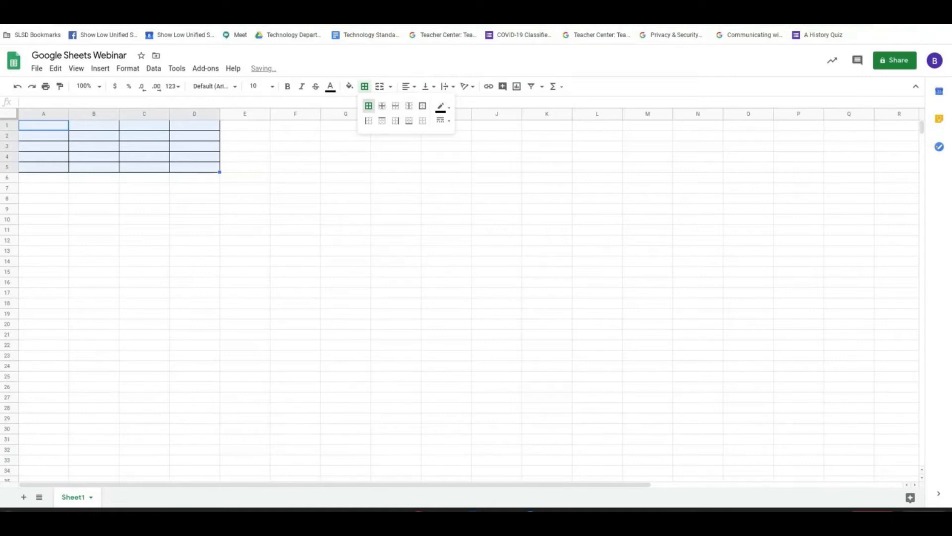
Try inner borders only on the range A1:D5 and undo them.
left_click(383, 106)
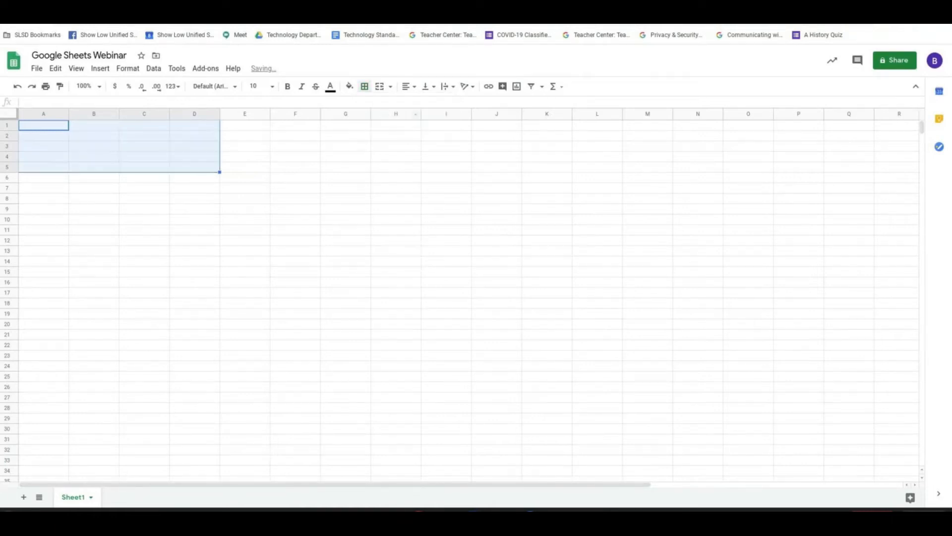
left_click(365, 87)
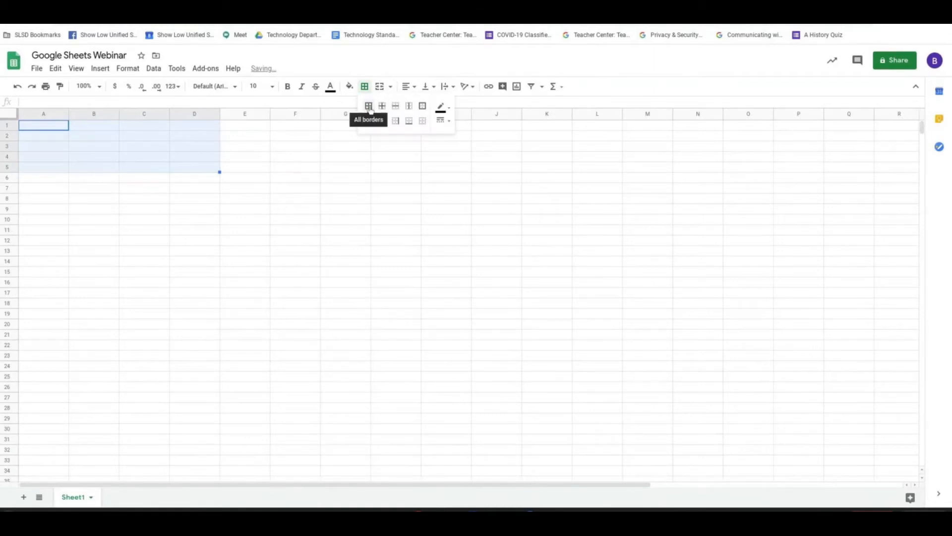
left_click(382, 106)
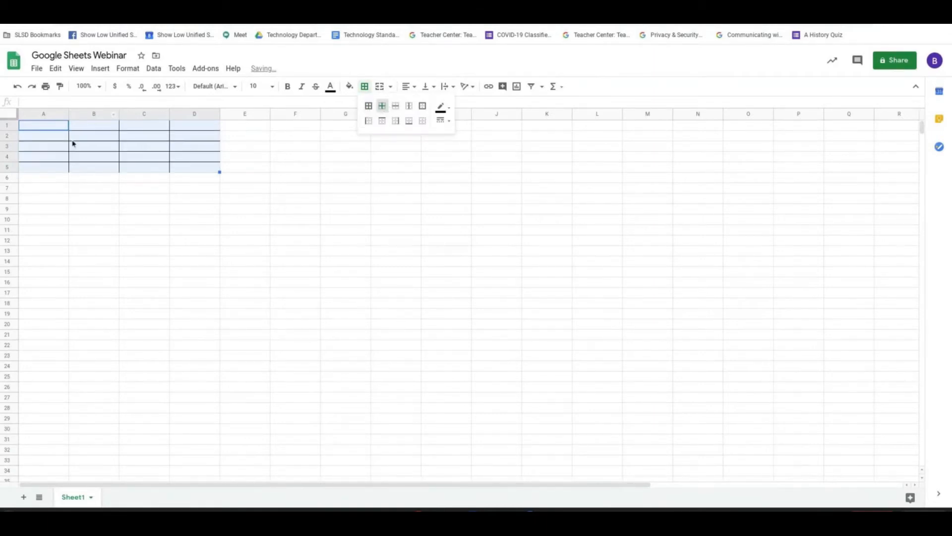
key("ctrl+z")
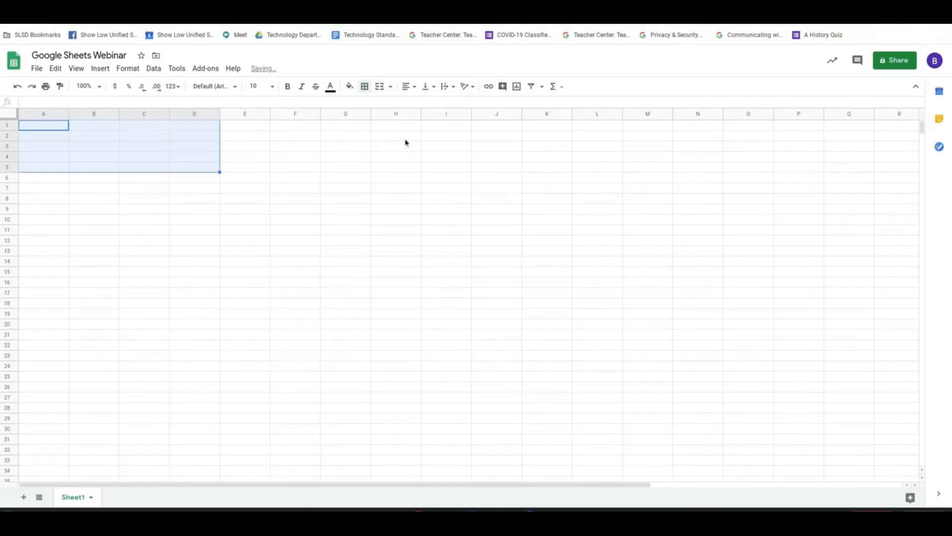
Apply outer borders to the range A1:D5 and undo them.
left_click(365, 87)
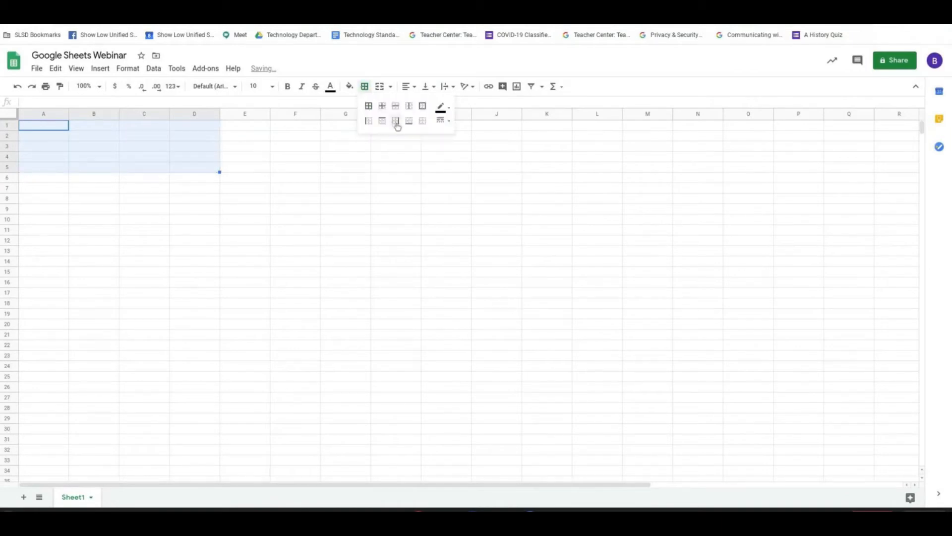
left_click(423, 106)
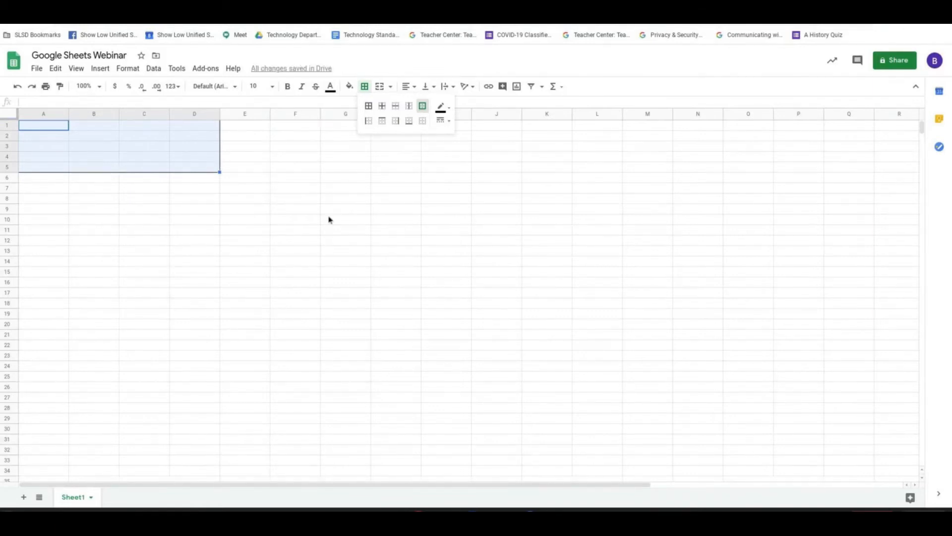
key("ctrl+z")
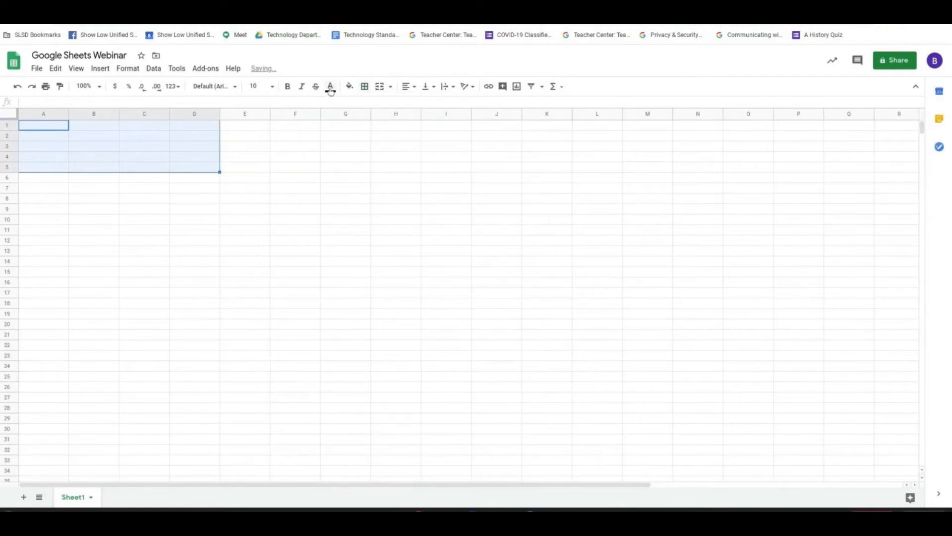
Fill the range A1:D5 with dark green and undo the fill.
left_click(350, 87)
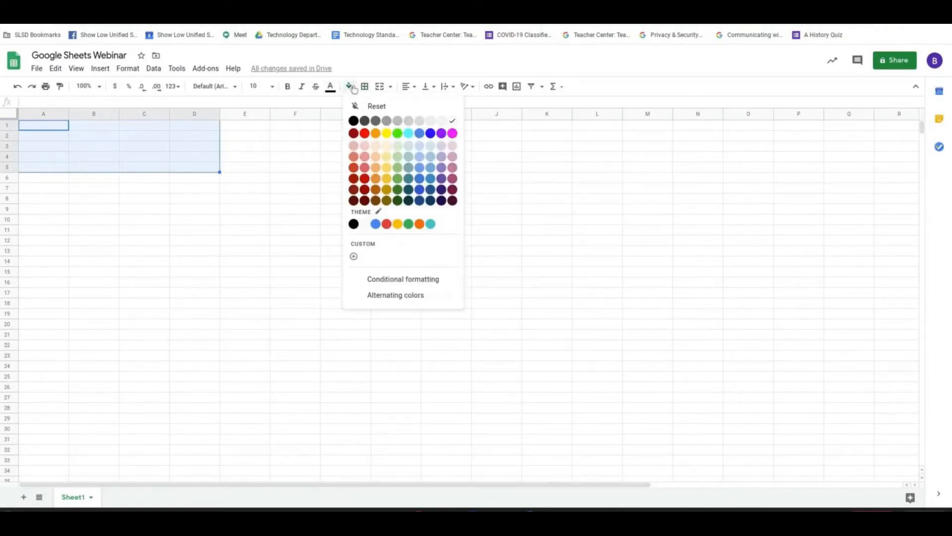
left_click(398, 193)
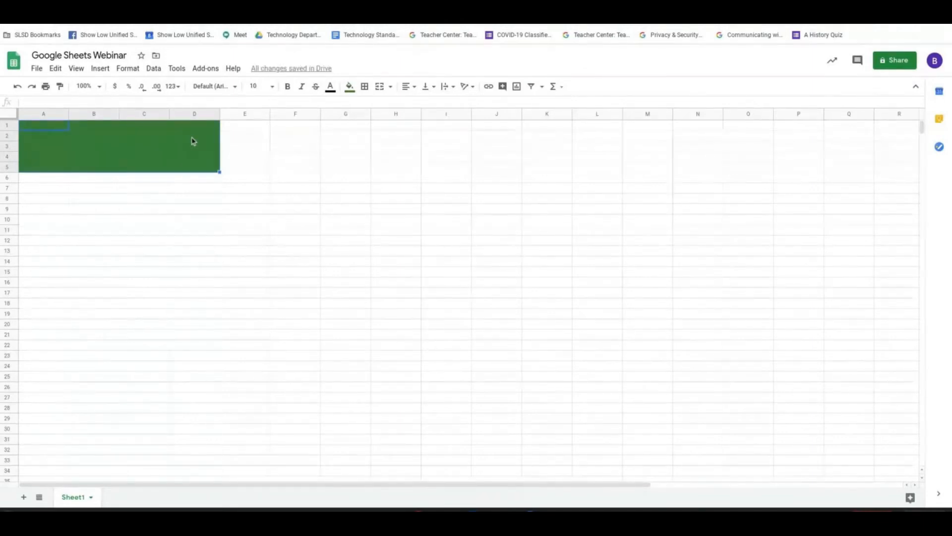
key("ctrl+z")
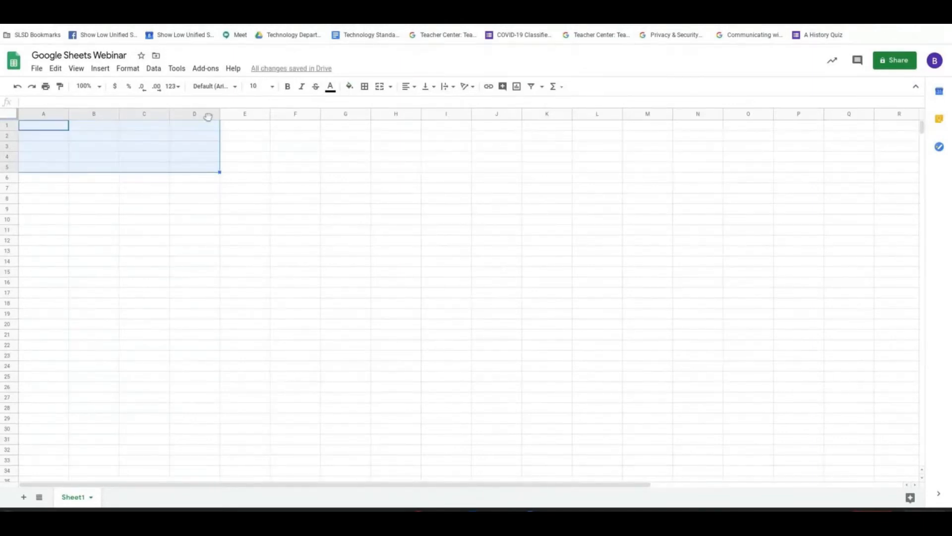
Apply alternating colors to A1:D5 using the cyan default style with a header row.
left_click(350, 87)
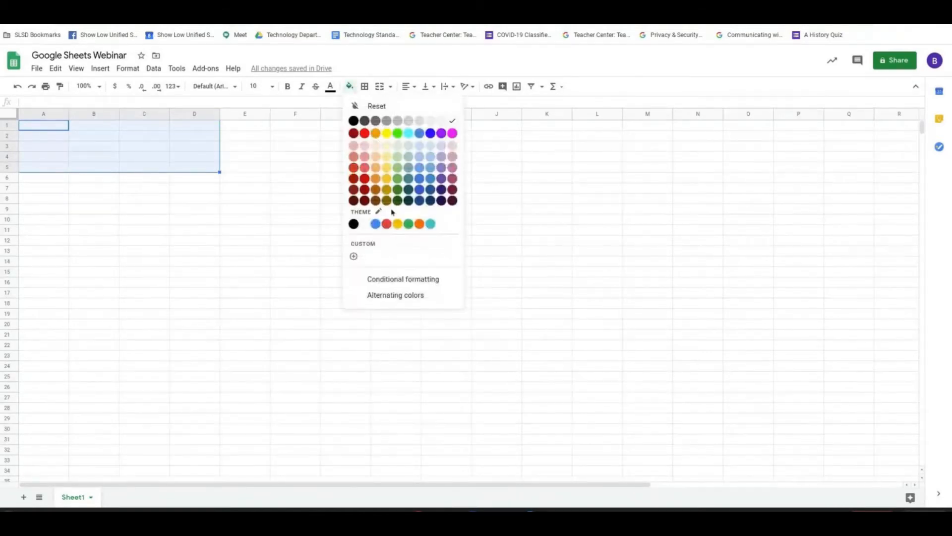
left_click(397, 302)
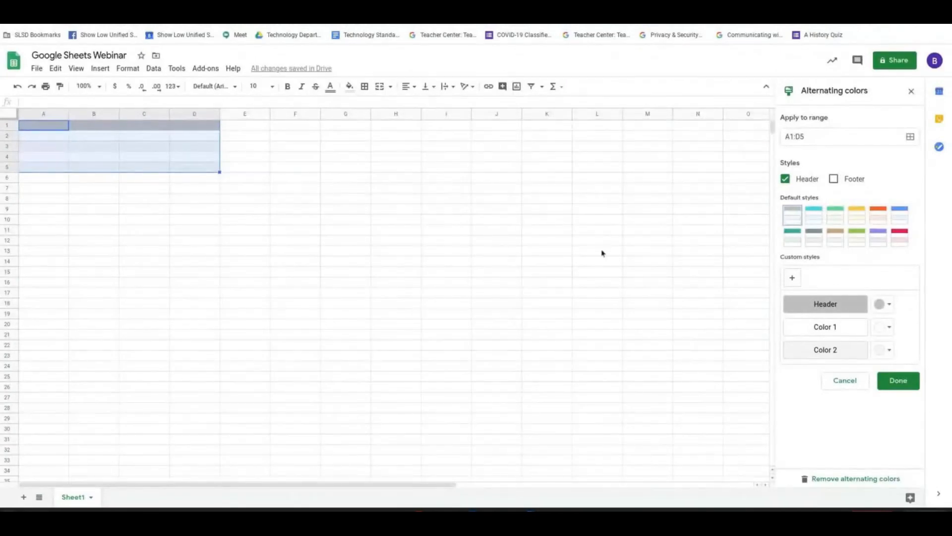
left_click(814, 215)
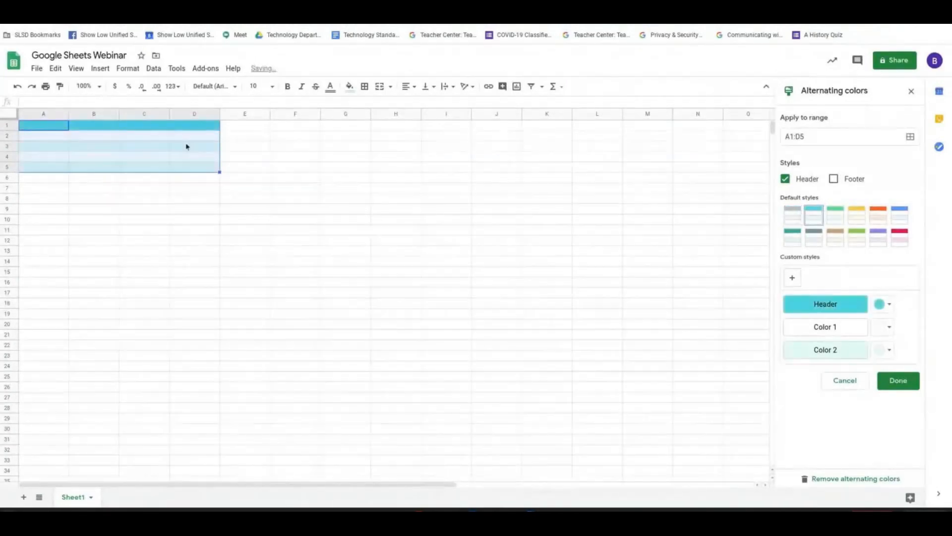
left_click(143, 129)
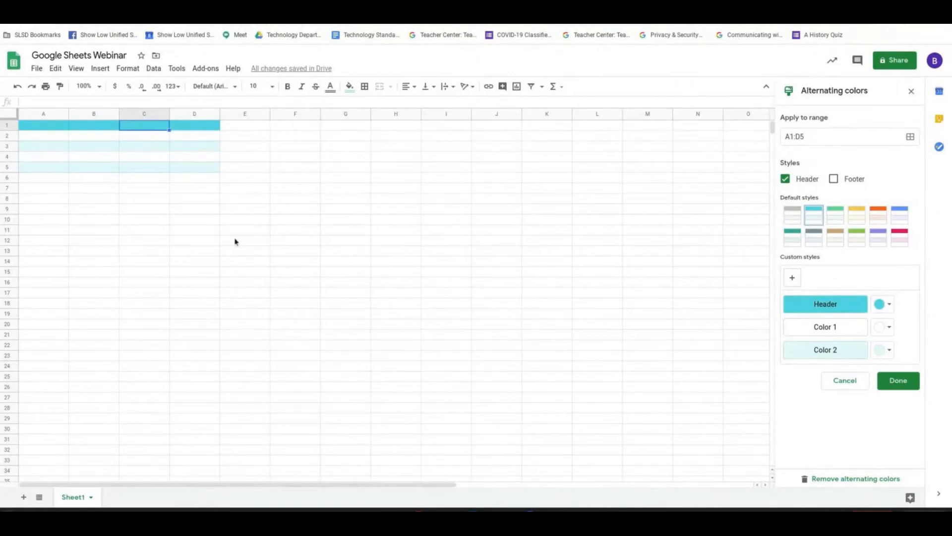
Clear the alternating-color formatting from the range A1:D5.
left_click(7, 116)
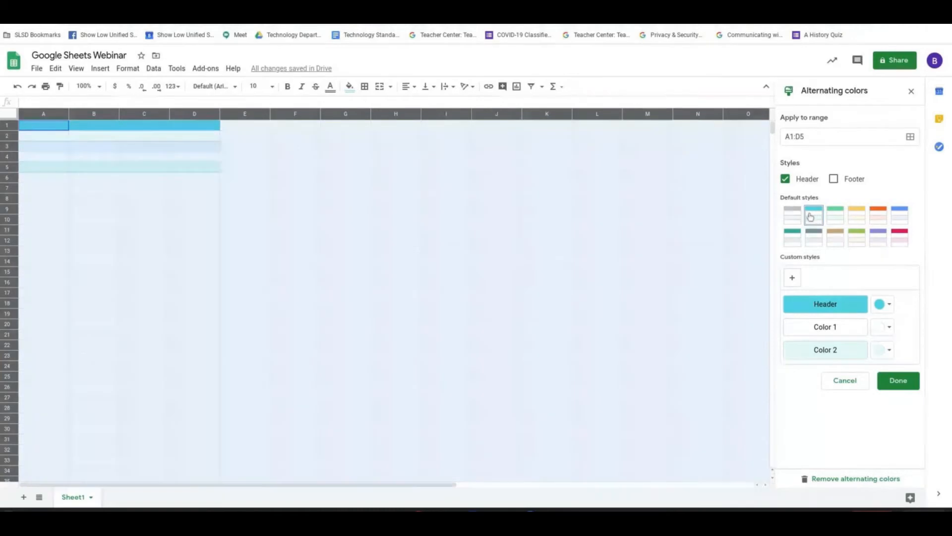
left_click(49, 148)
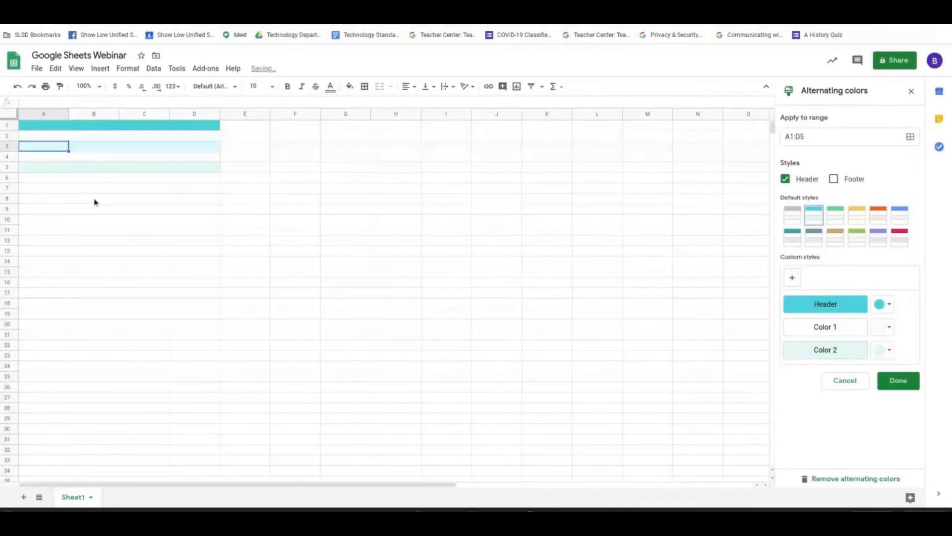
left_click_drag(57, 128, 207, 168)
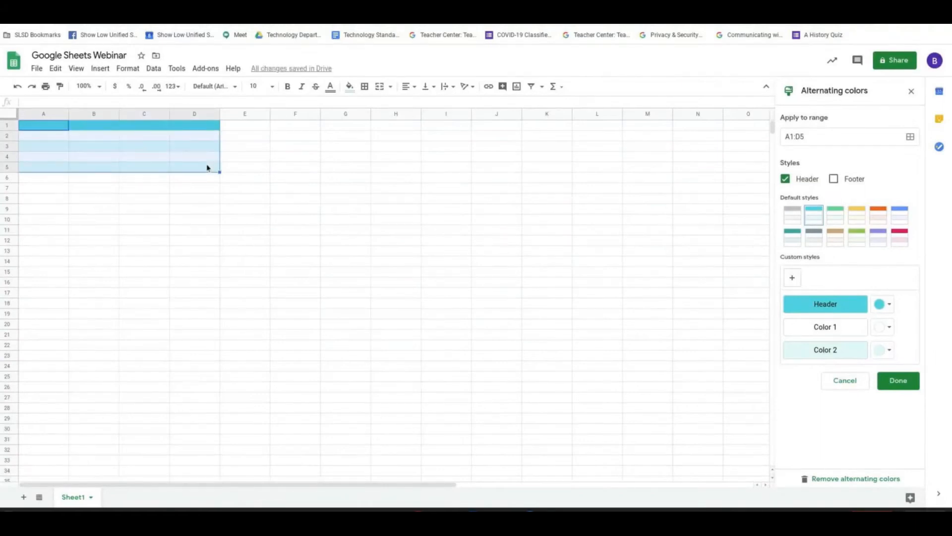
key("ctrl+backslash")
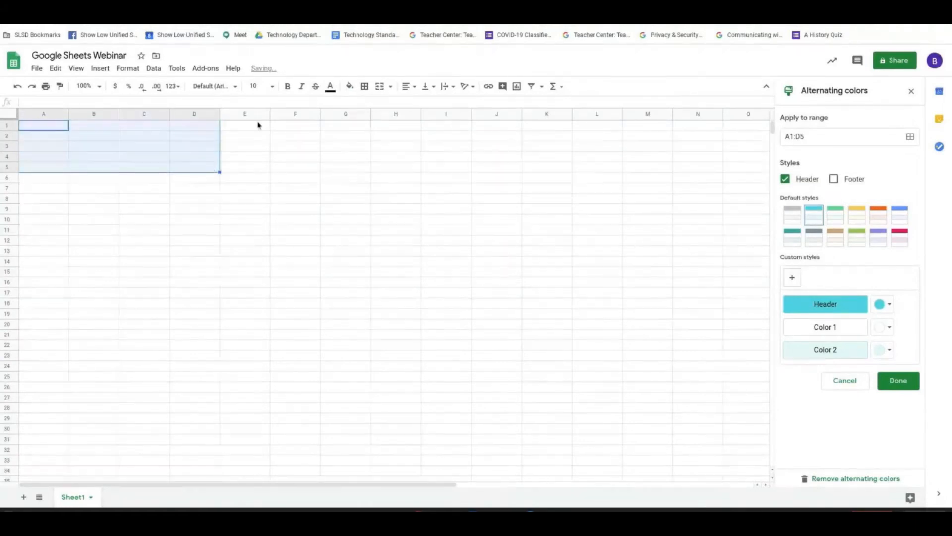
Try to apply the grey default alternating-colors style to the larger range A1:L32.
left_click(10, 115)
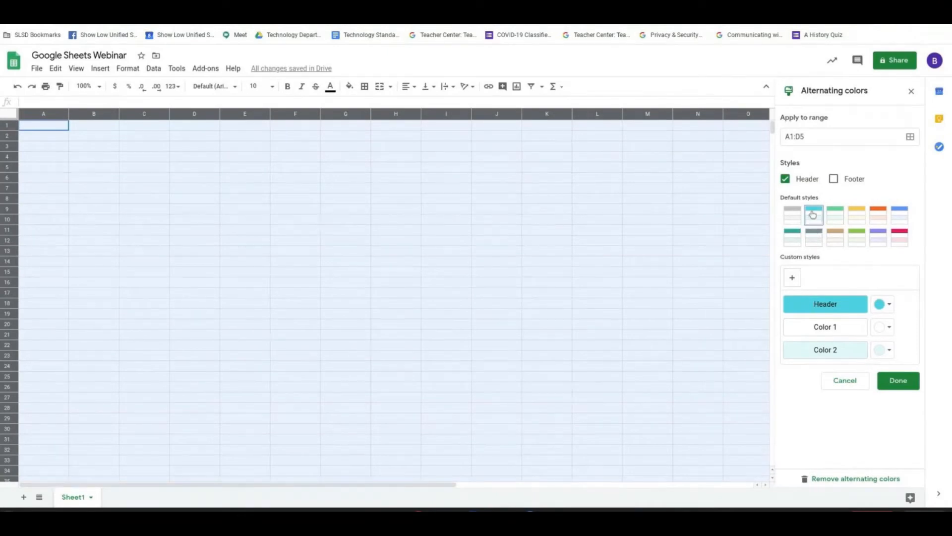
left_click(912, 138)
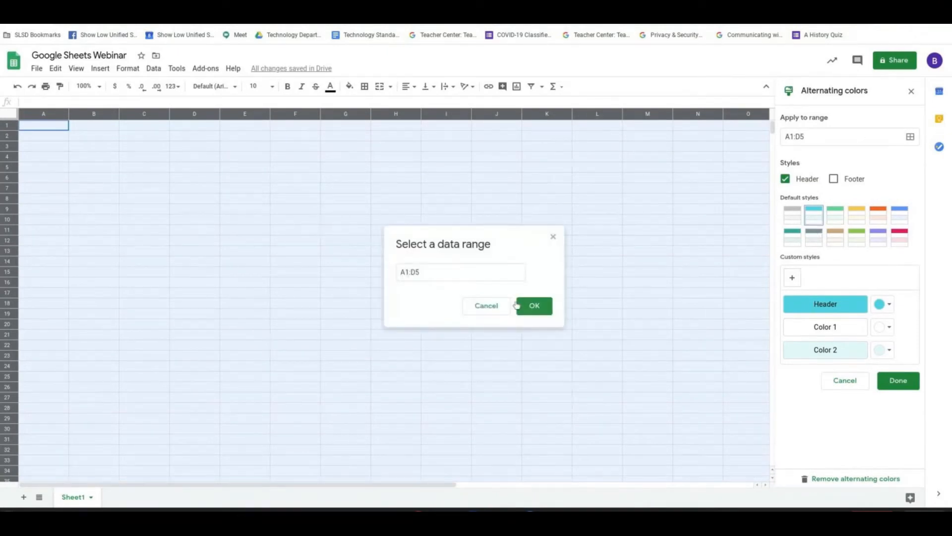
left_click(532, 305)
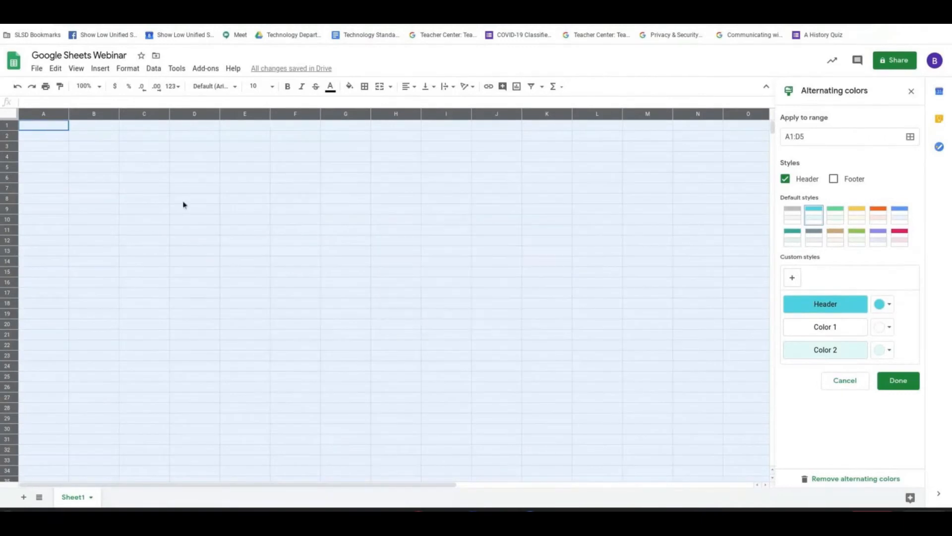
mouse_move(43, 128)
left_mouse_down()
mouse_move(491, 245)
mouse_move(574, 455)
mouse_move(600, 449)
left_mouse_up()
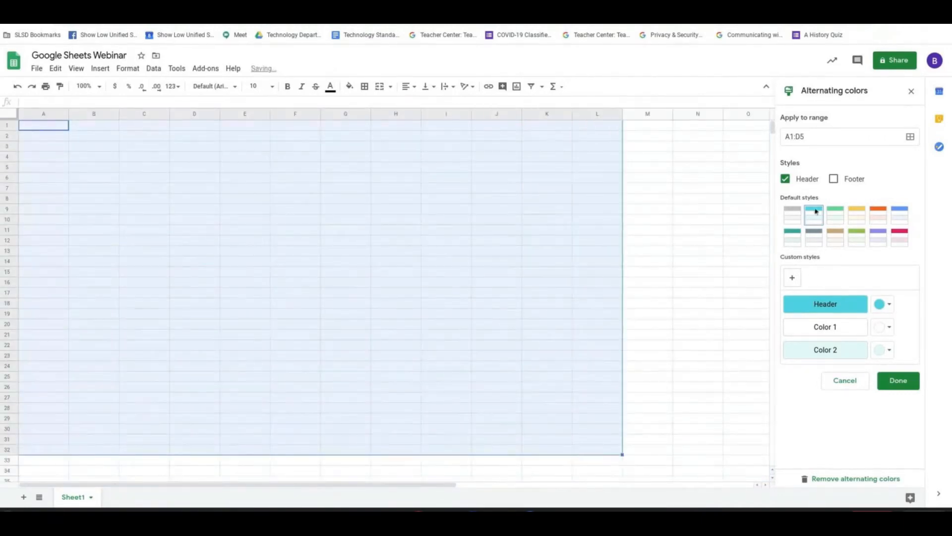
left_click(794, 218)
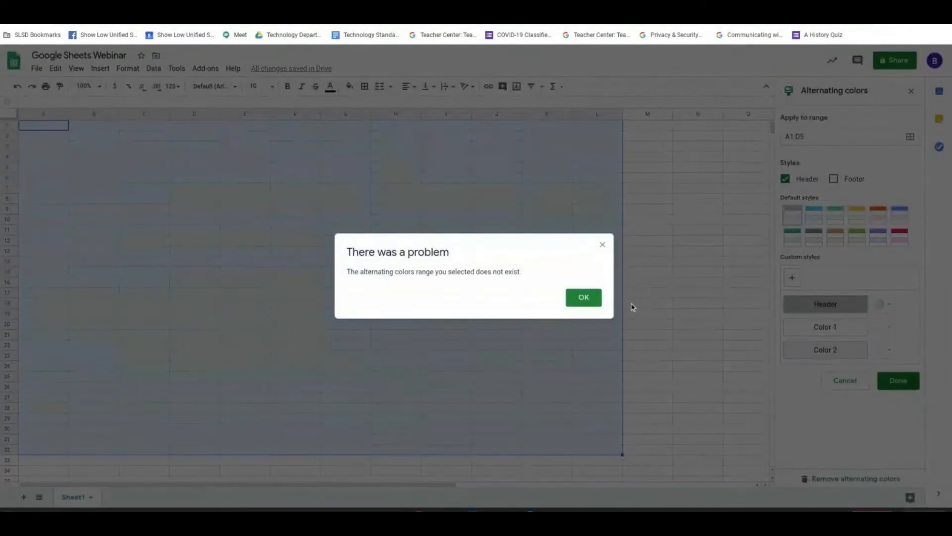
left_click(583, 296)
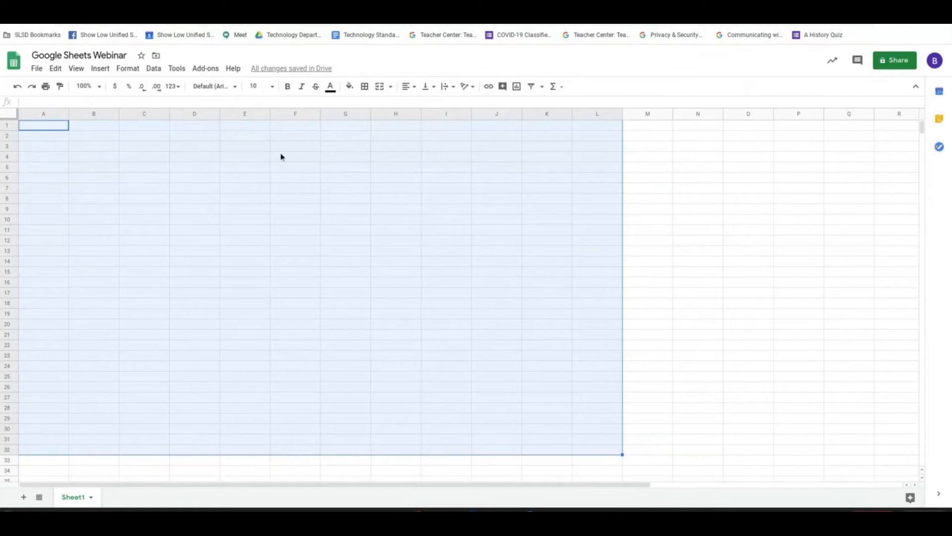
Check the agenda in the Google Sheets Webinar document and return to the spreadsheet.
left_click(349, 86)
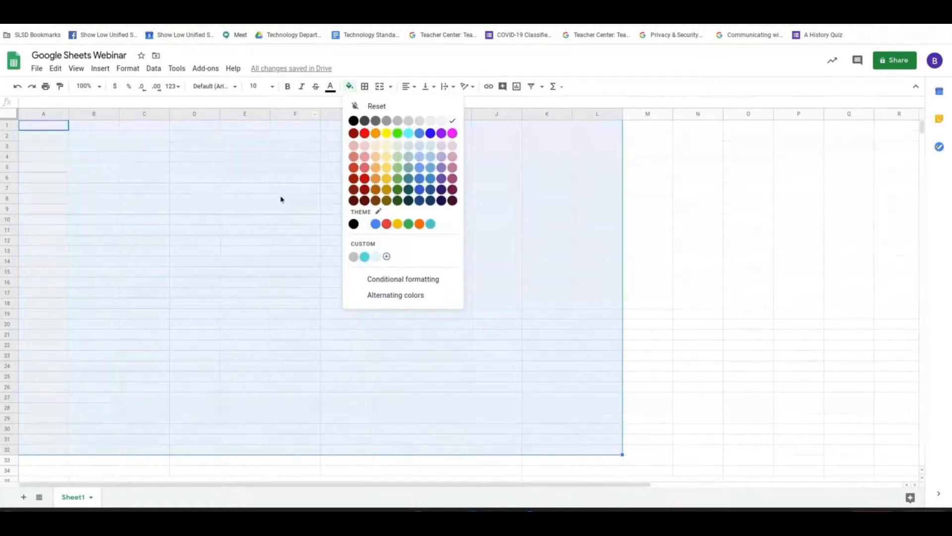
key("ctrl+shift+Tab")
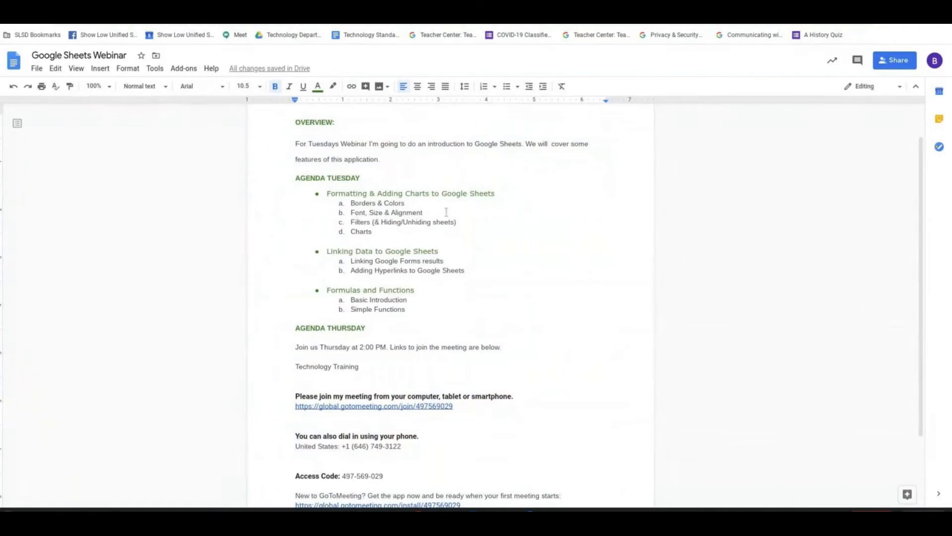
key("ctrl+Tab")
key("Escape")
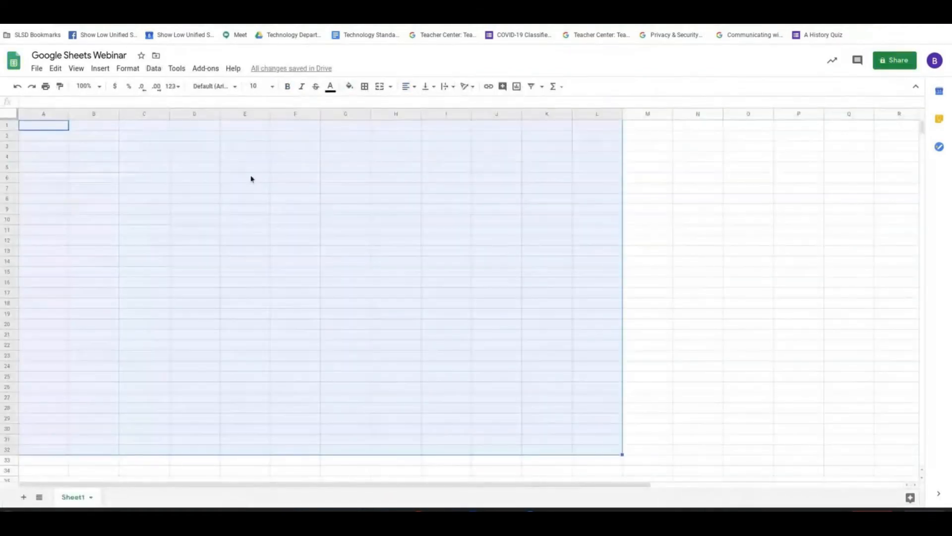
Set the font of cell A1 to Times New Roman and browse the other available fonts.
left_click(42, 130)
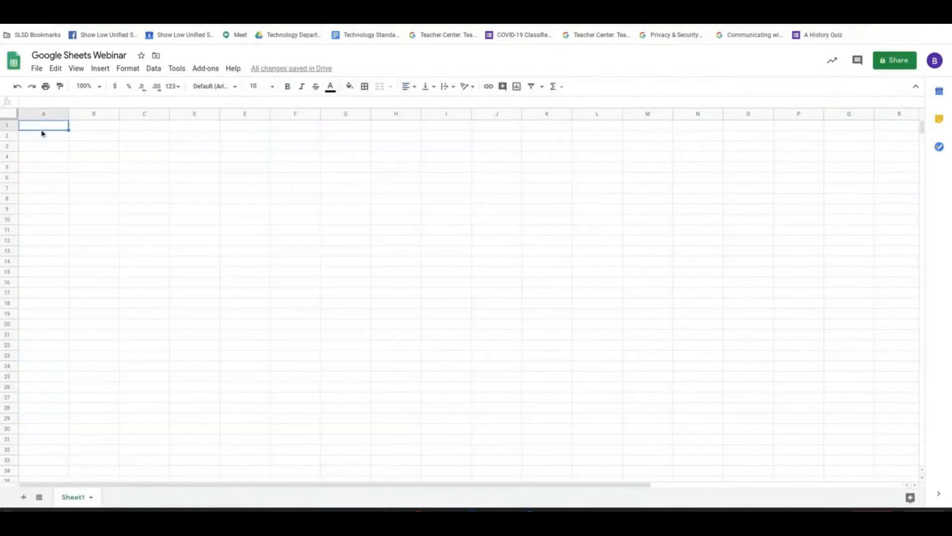
left_click(233, 91)
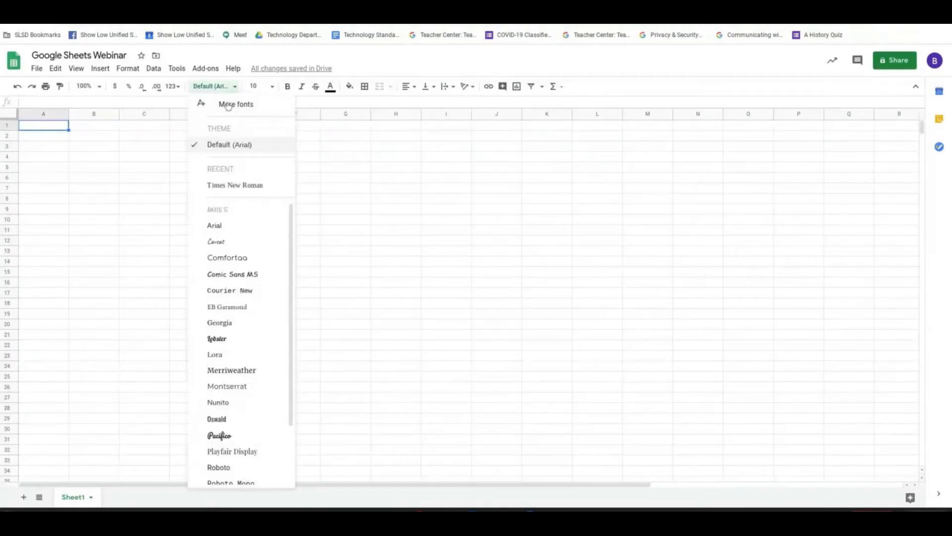
left_click(255, 185)
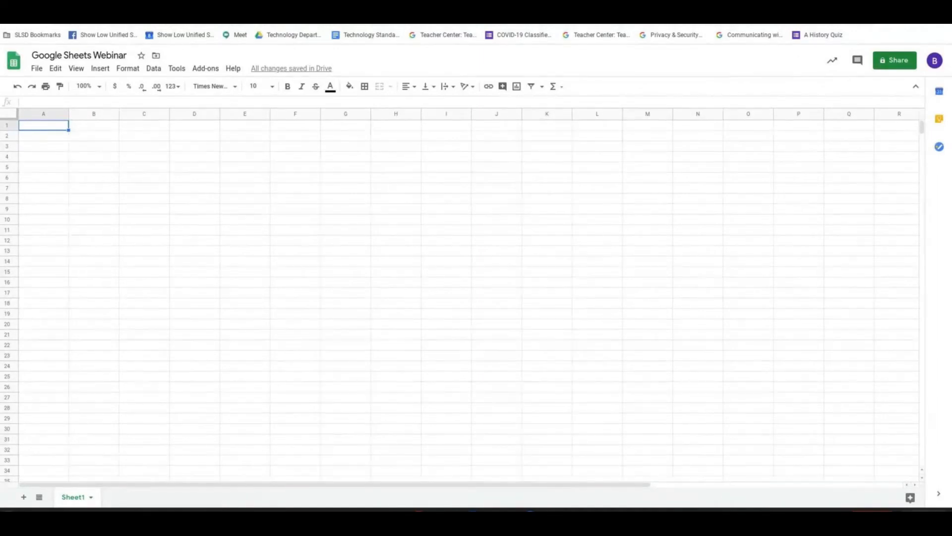
left_click(218, 86)
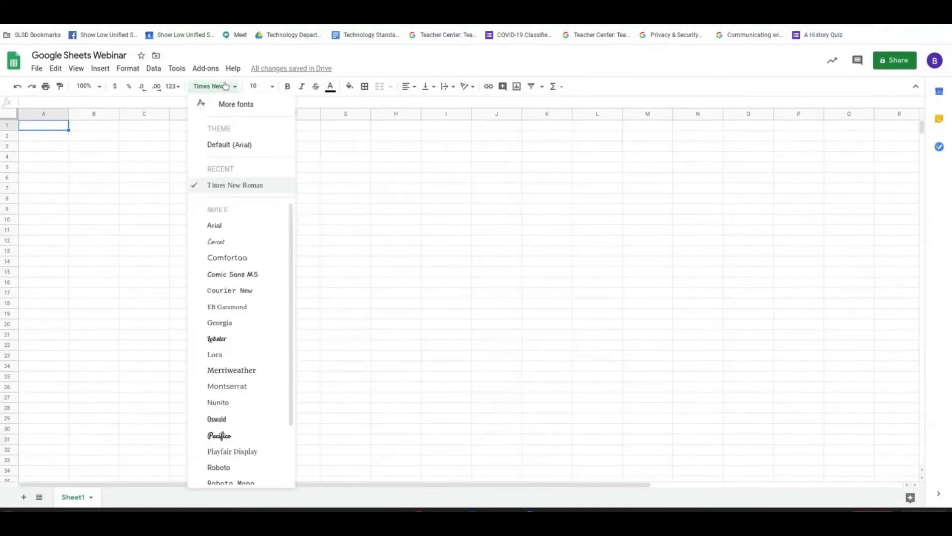
scroll(238, 243, "down", 3)
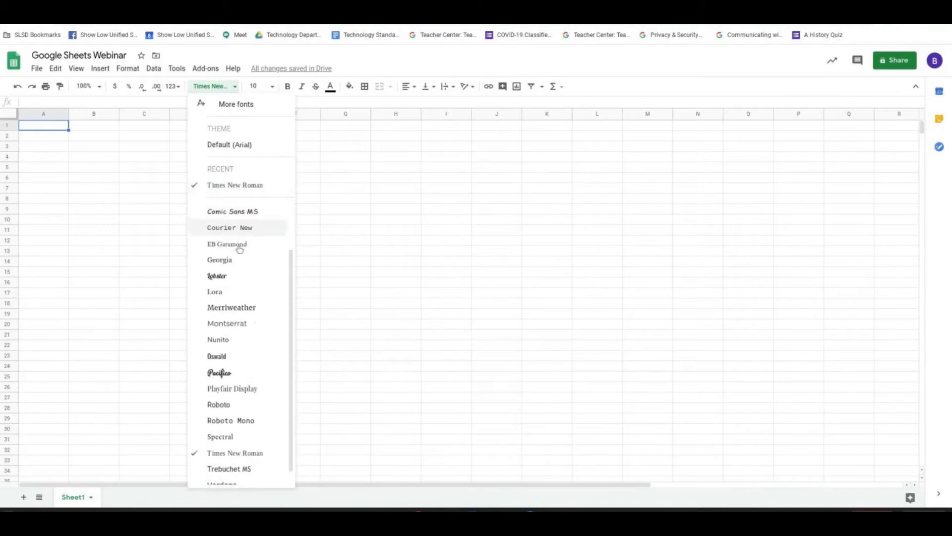
scroll(240, 327, "up", 3)
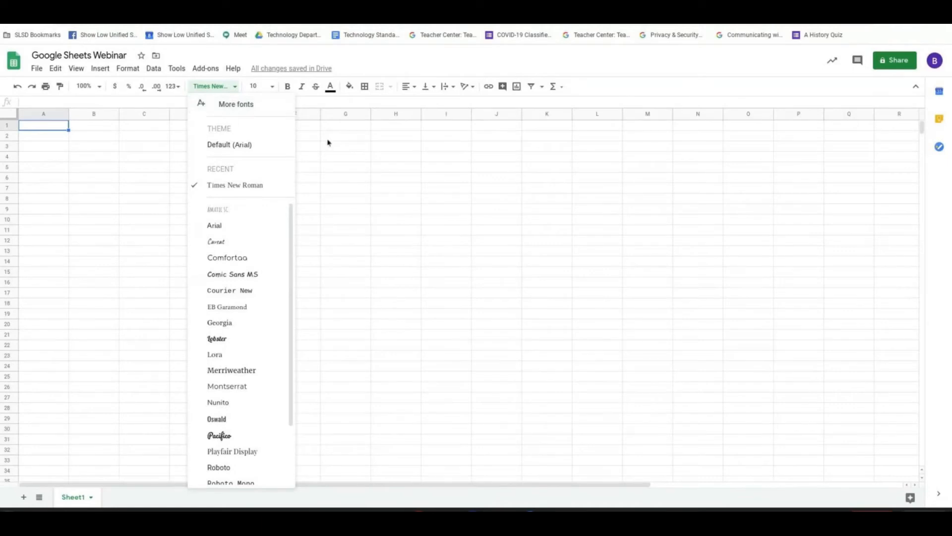
Set the font of cell A1 to Default (Arial) and look through the font list again.
left_click(254, 151)
left_click(230, 86)
scroll(253, 268, "down", 1)
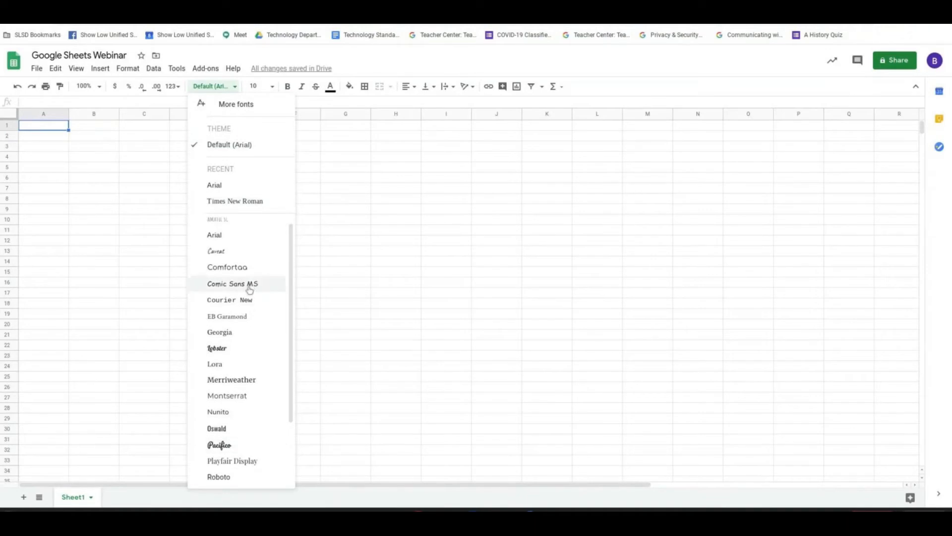
left_click(83, 167)
left_click(65, 129)
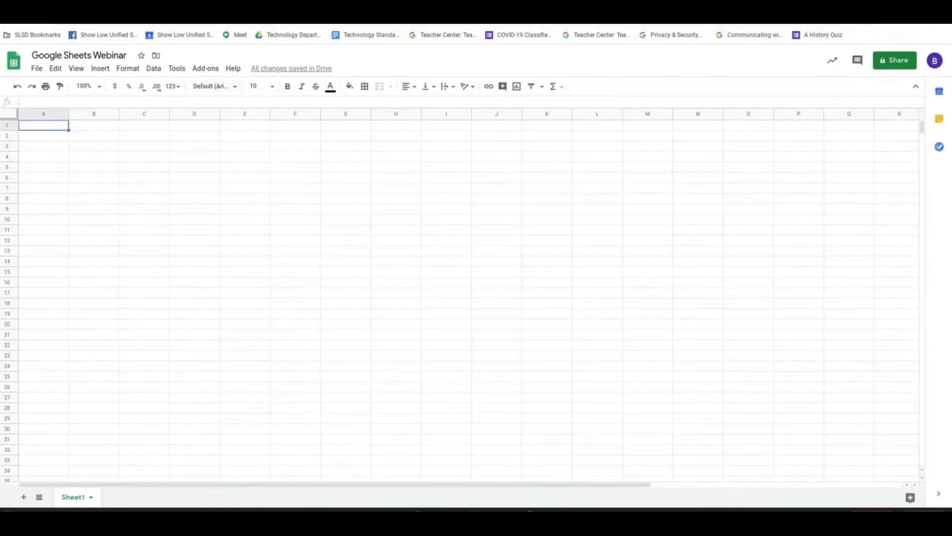
key("ctrl+shift+Tab")
key("ctrl+Tab")
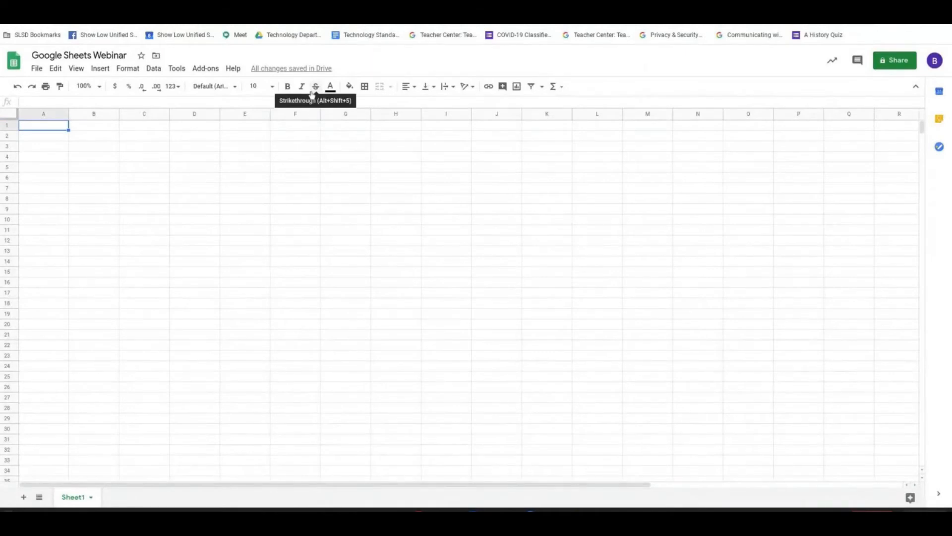
Set the font size of cell A1 to 36 and enter the letter A in it.
left_click(273, 89)
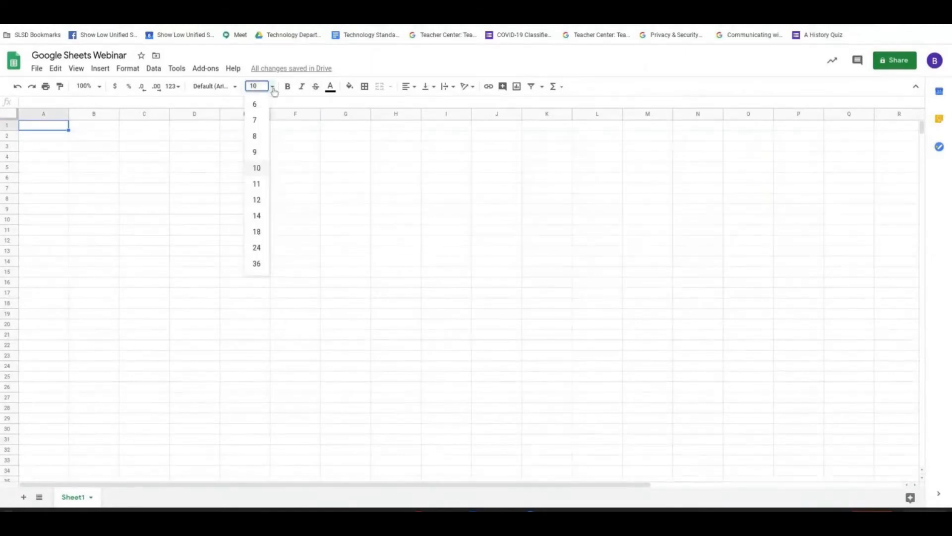
left_click(257, 264)
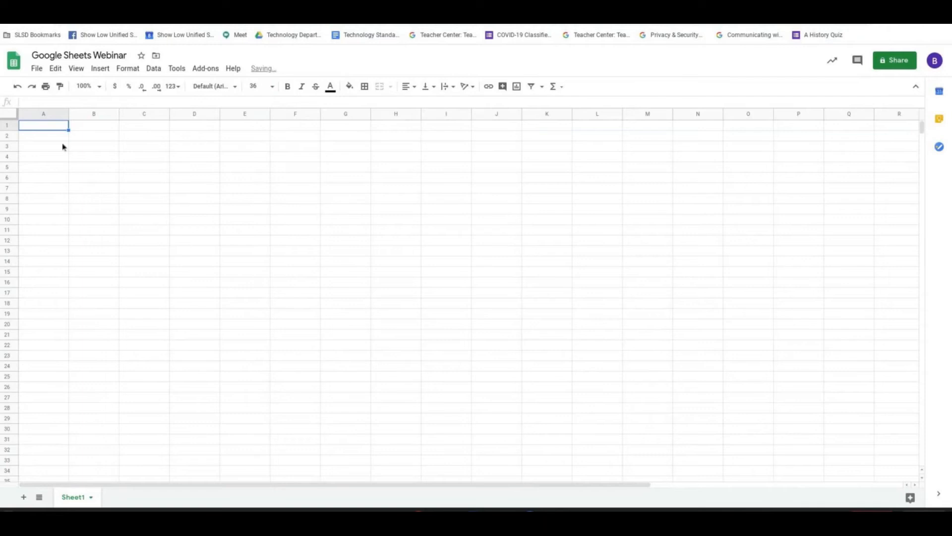
type("A")
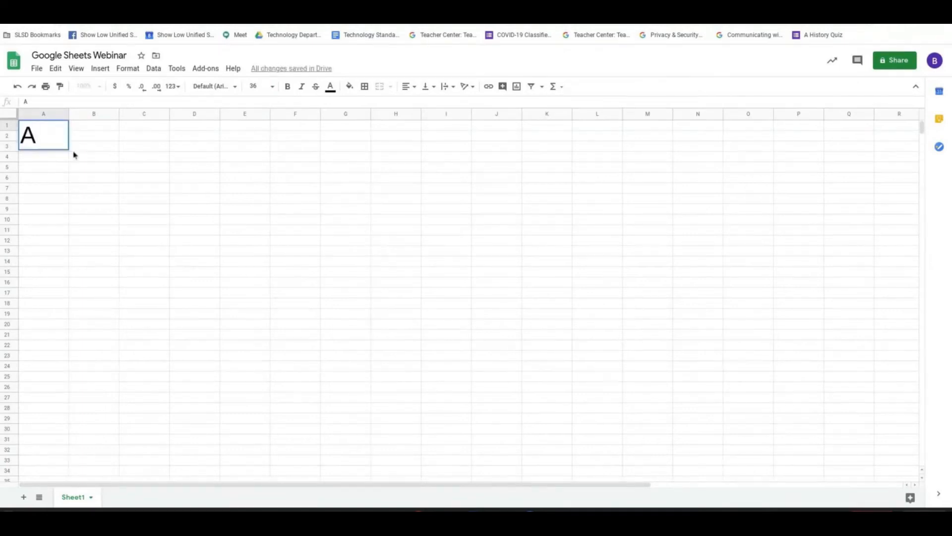
key("Return")
Reduce the font size of the letter in cell A1 to 12.
left_click(55, 141)
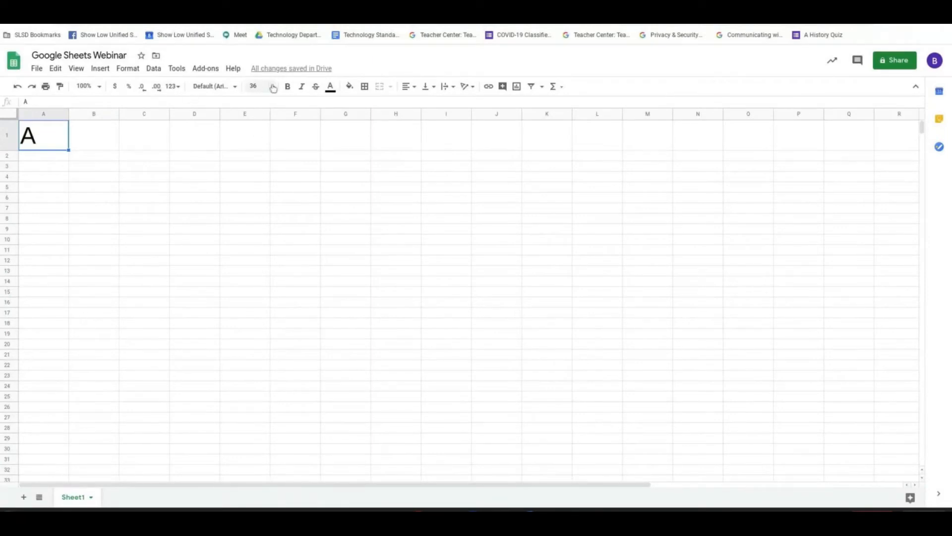
left_click(256, 88)
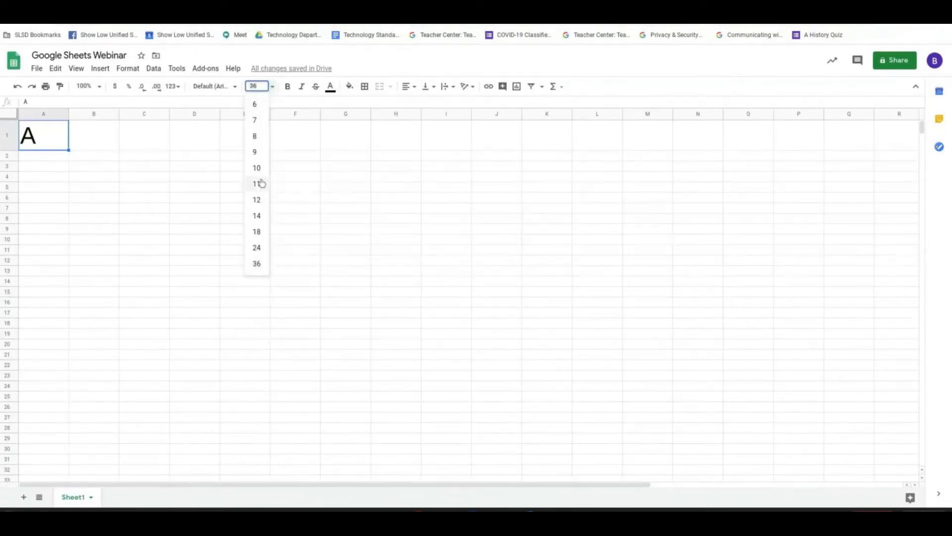
left_click(257, 199)
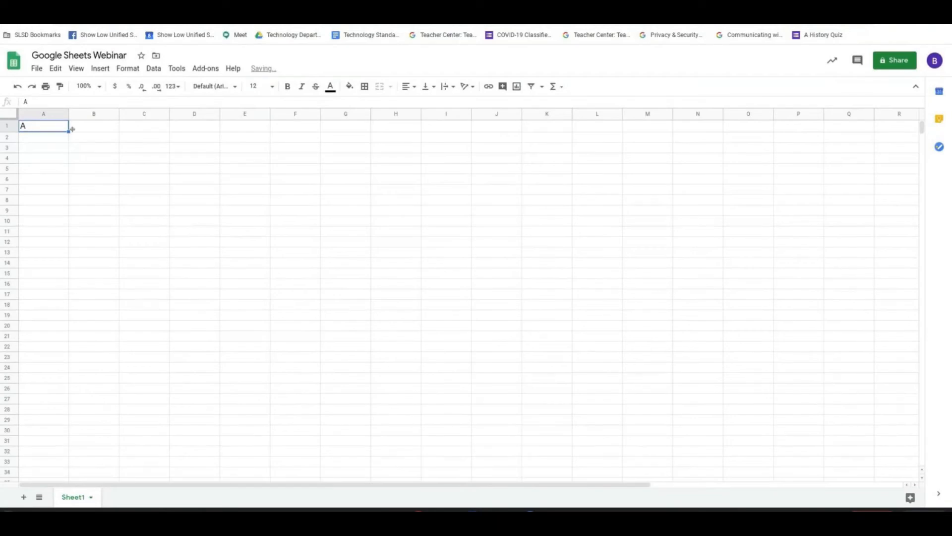
Set the font of cell A2 to Times New Roman and enter the letter A in it.
left_click(39, 141)
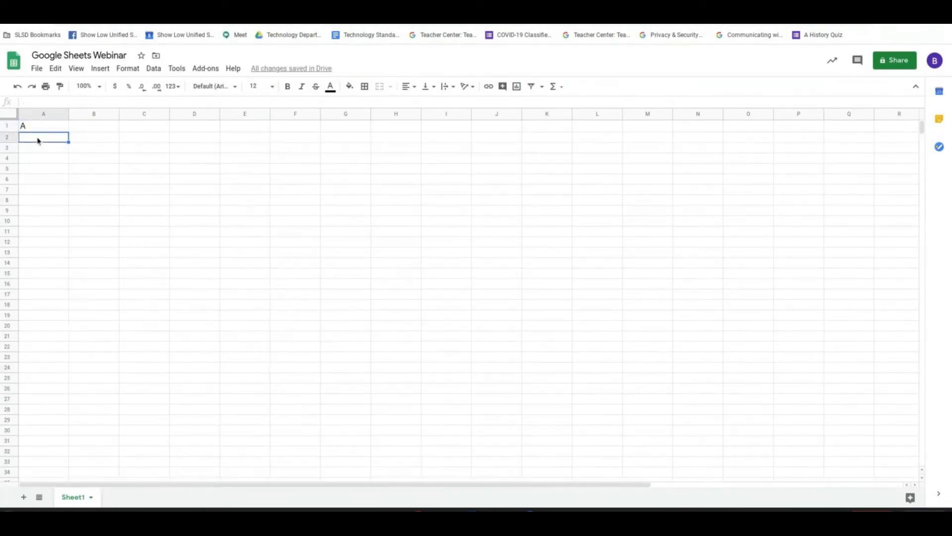
left_click(224, 88)
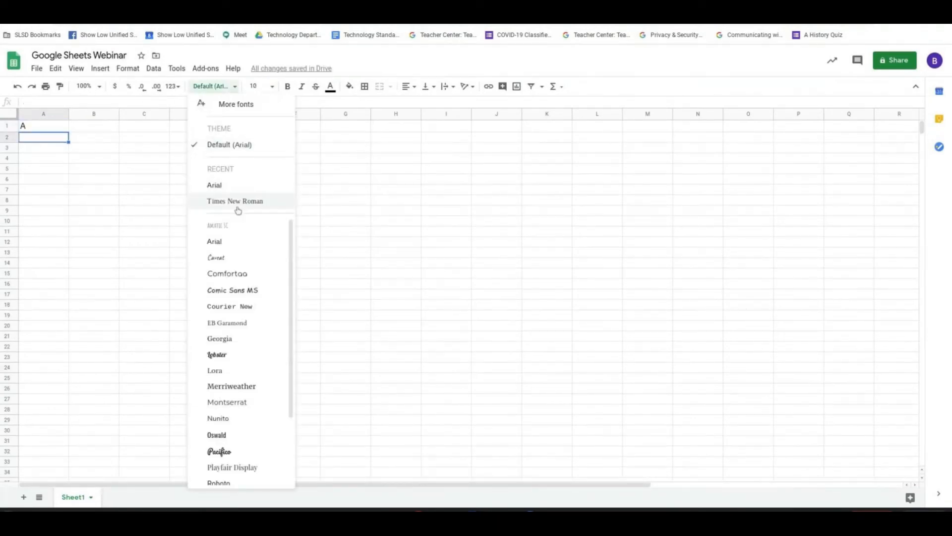
left_click(238, 202)
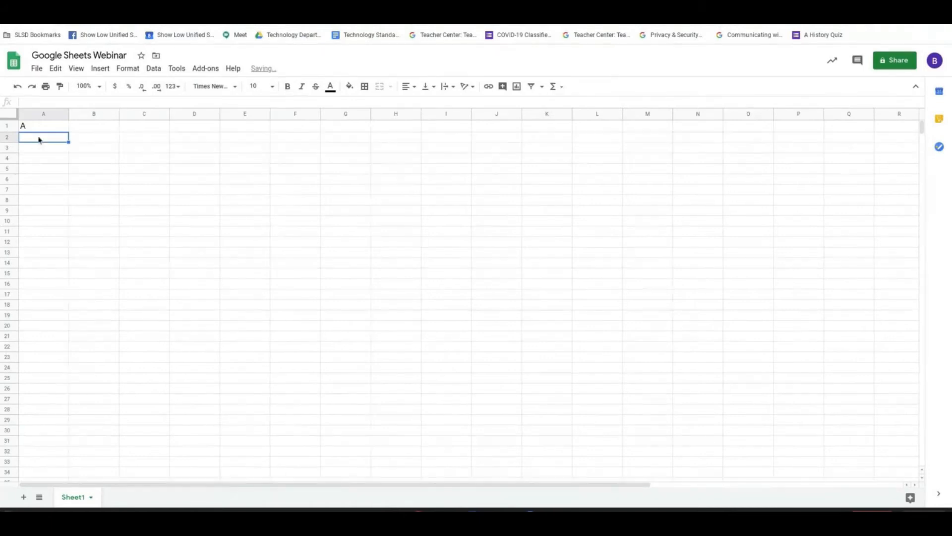
type("B")
key("BackSpace")
key("Return")
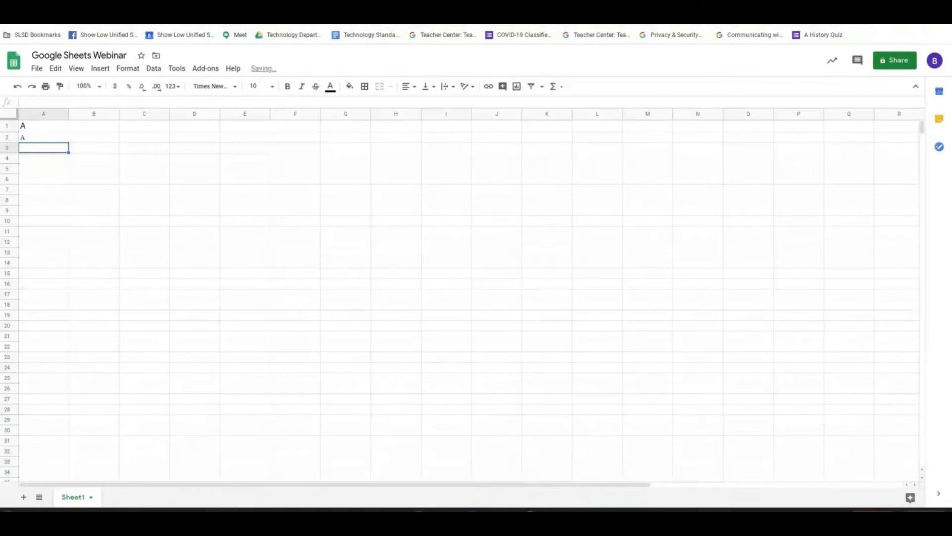
left_click(43, 127)
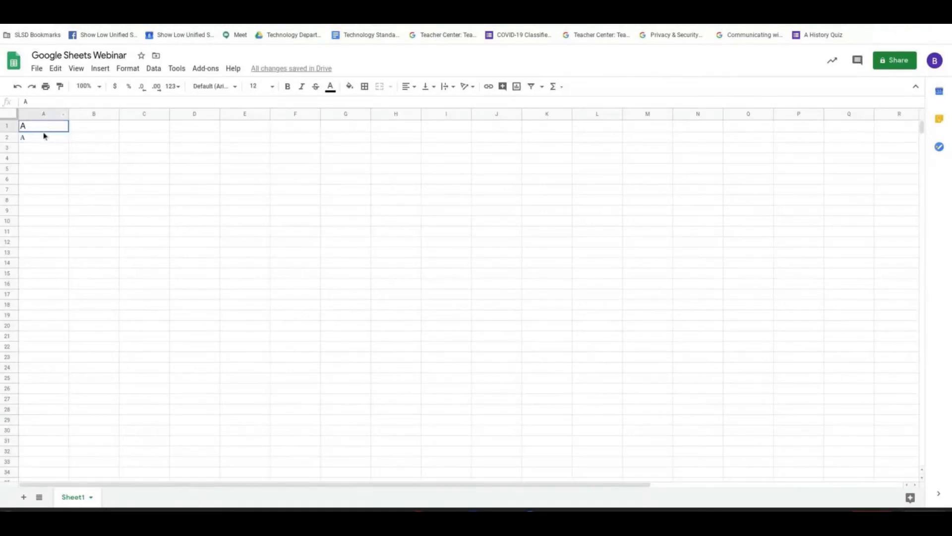
left_click_drag(47, 127, 45, 137)
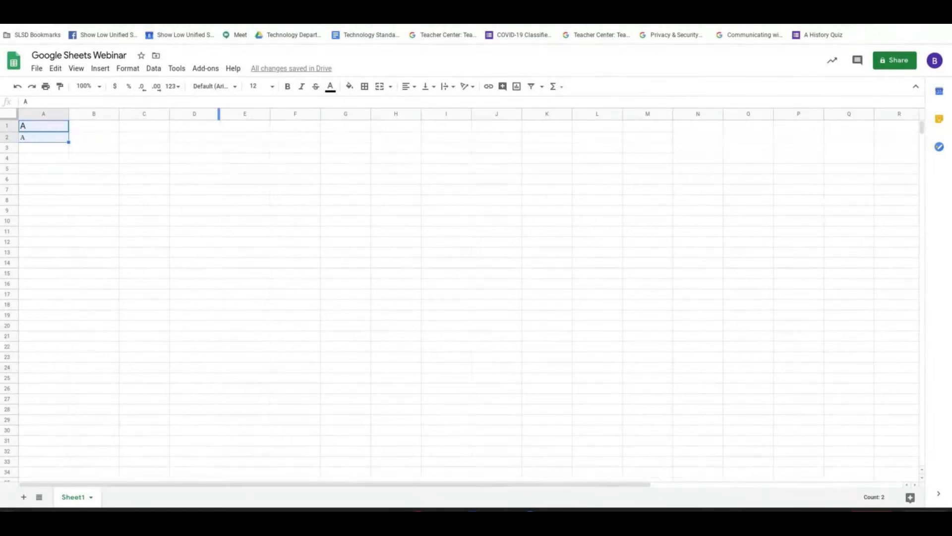
left_click(100, 5)
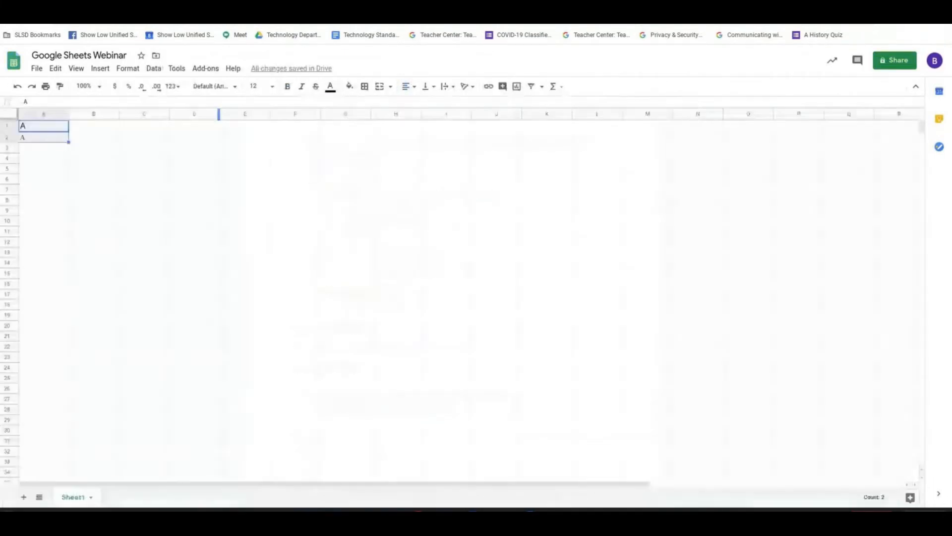
left_click(408, 87)
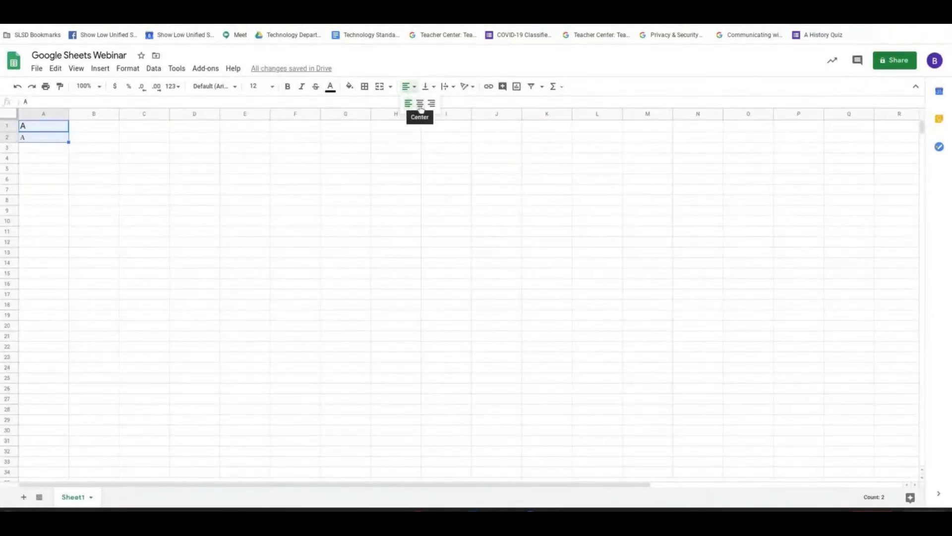
left_click(130, 148)
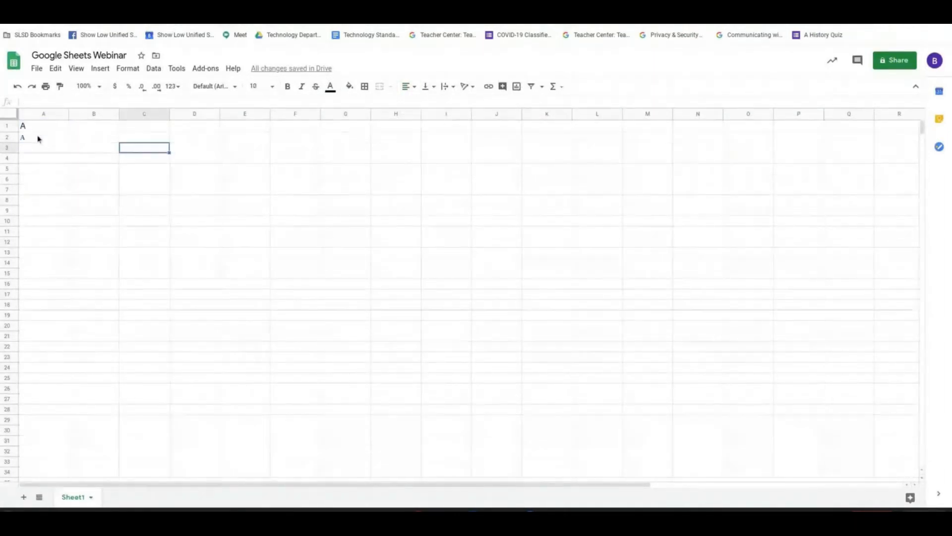
Center the text in cell A1 horizontally, and clear the contents of cells A1:A2.
left_click(37, 137)
left_click(38, 128)
left_click(407, 87)
left_click(420, 103)
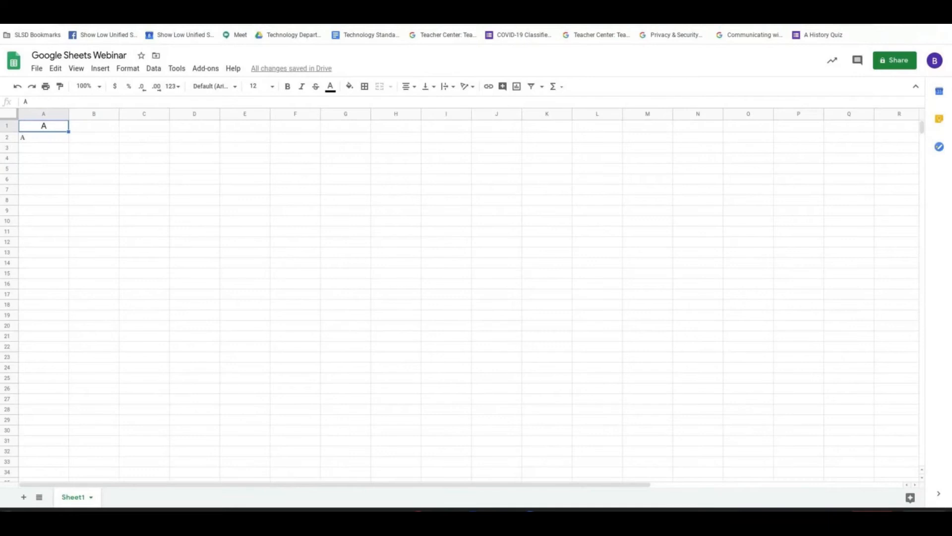
left_click_drag(43, 128, 55, 142)
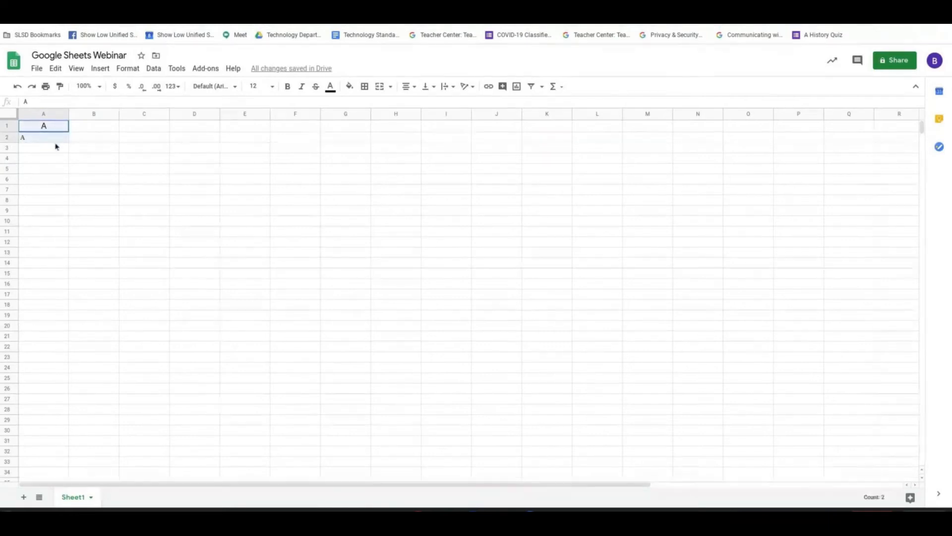
key("Delete")
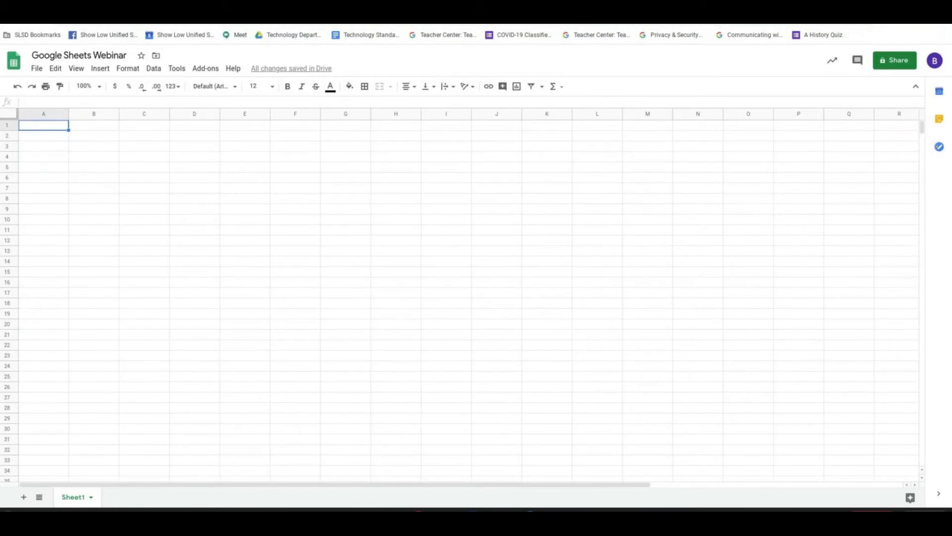
Check the agenda in the Google Sheets Webinar document and return to cell B3 of the spreadsheet.
key("ctrl+Tab")
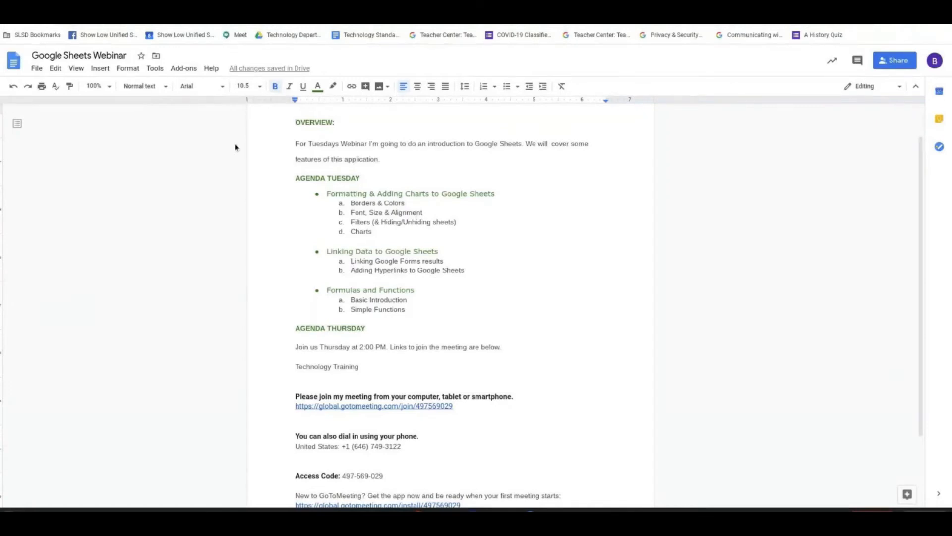
key("ctrl+shift+Tab")
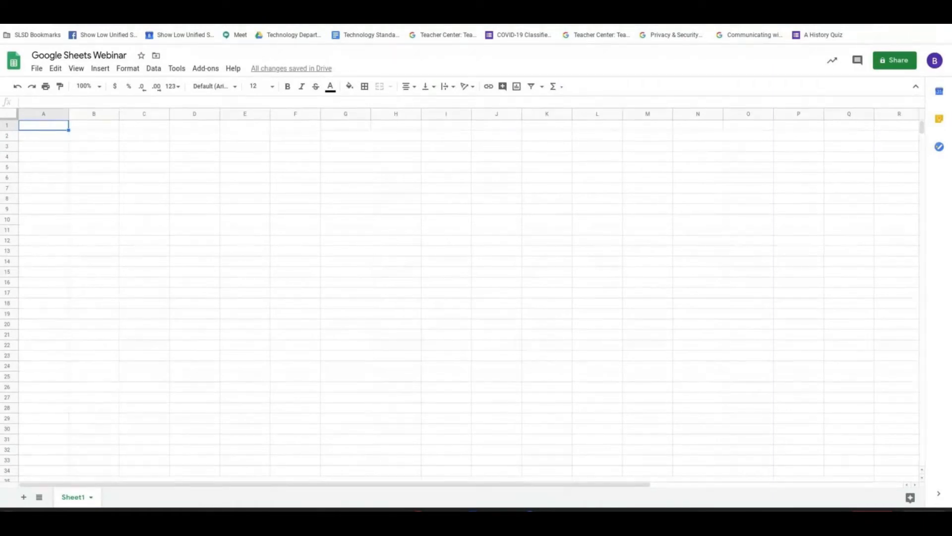
key("Down")
key("Down")
key("Right")
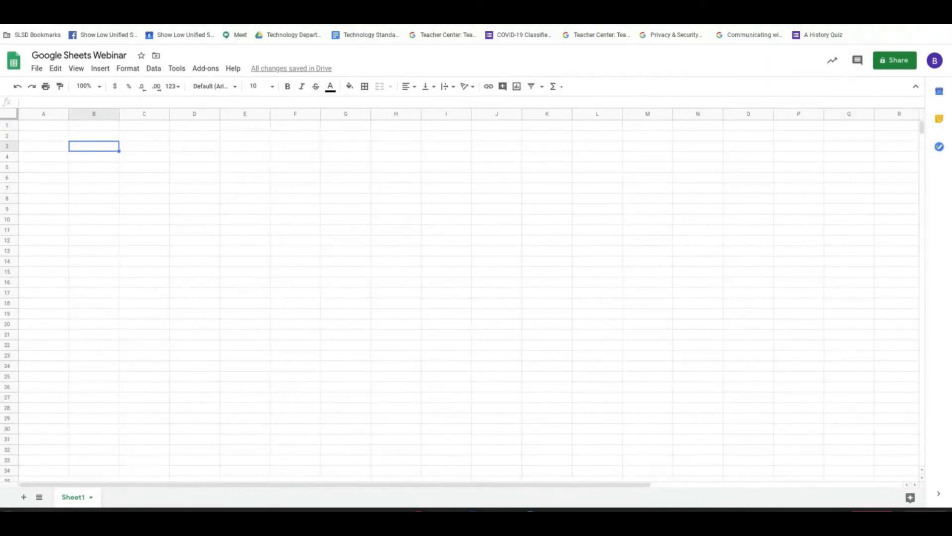
Unhide the sheet named Hidden Sheet.
left_click(79, 68)
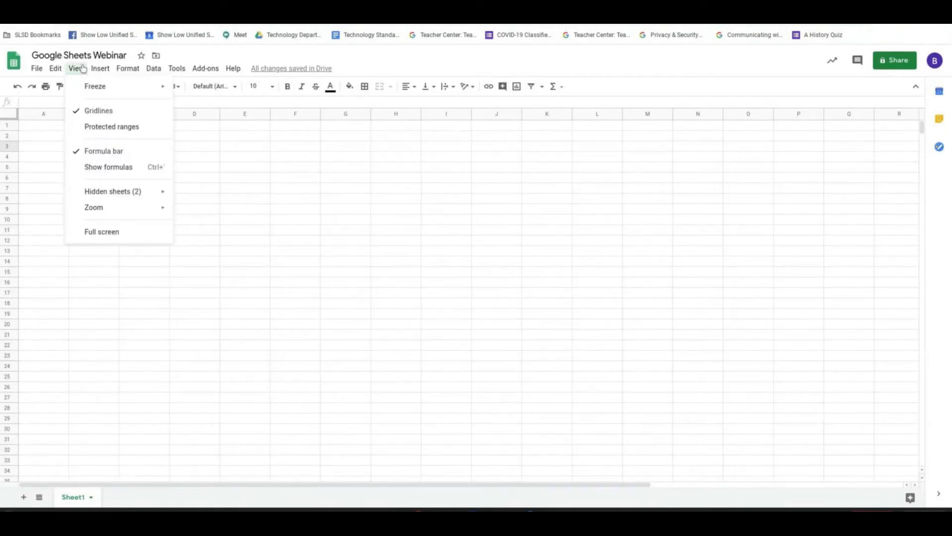
left_click(51, 422)
left_click(80, 68)
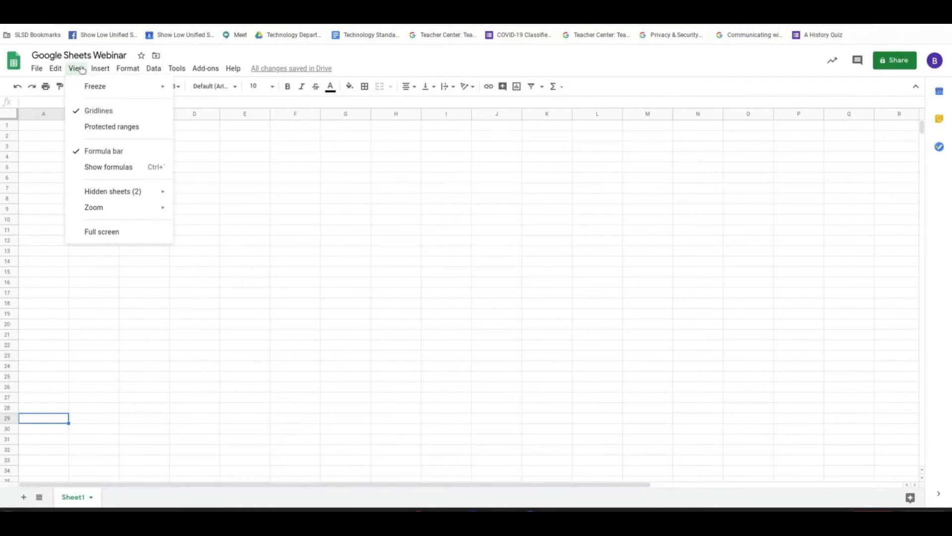
mouse_move(123, 192)
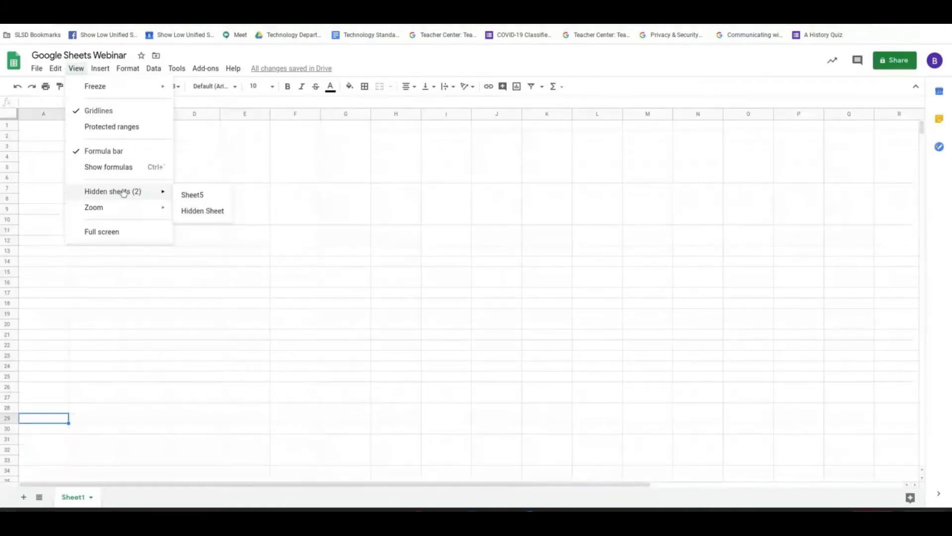
left_click(203, 212)
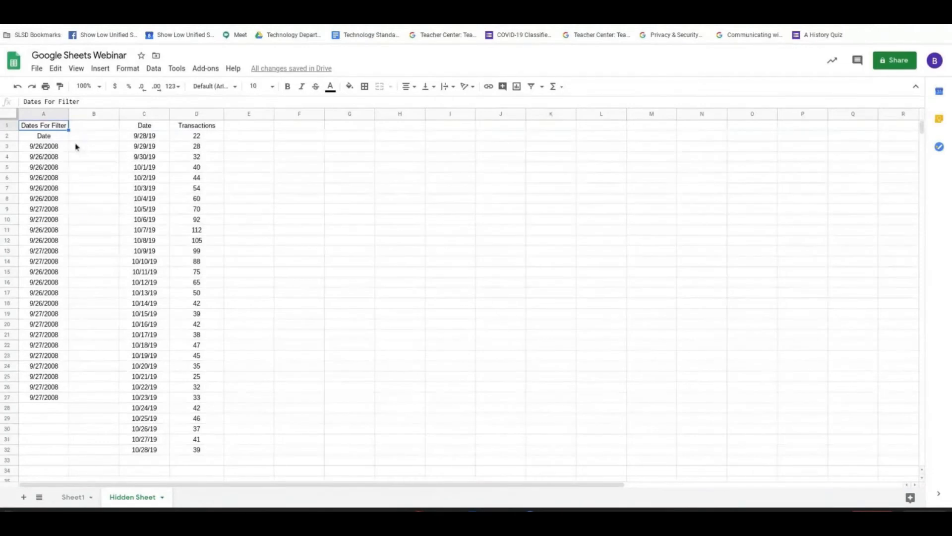
Try a filter on the date column with only cell A2 selected, check its options, and turn it off.
left_click(49, 137)
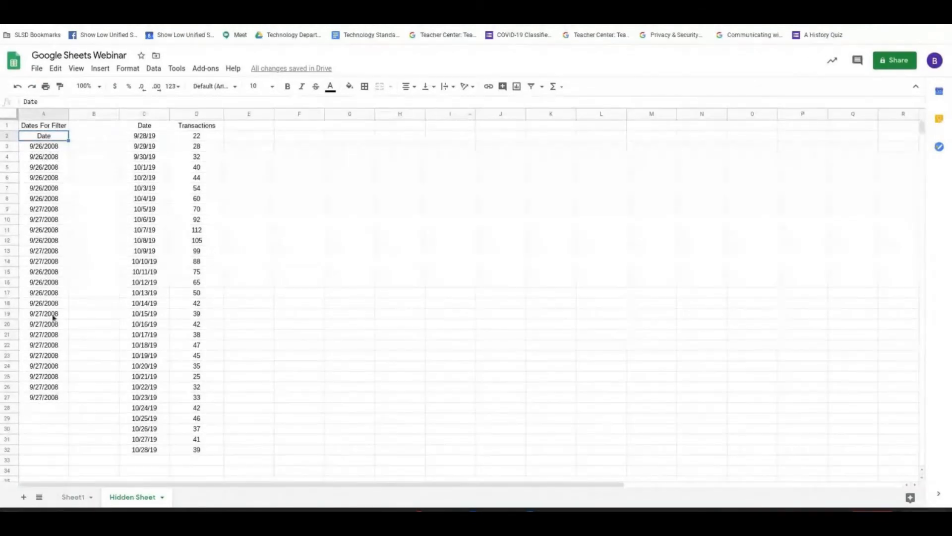
left_click(531, 86)
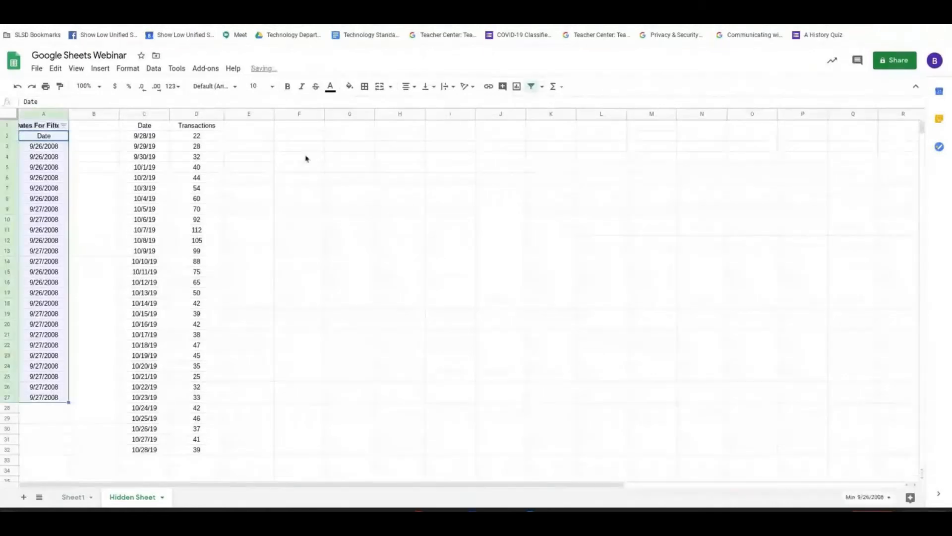
left_click(65, 126)
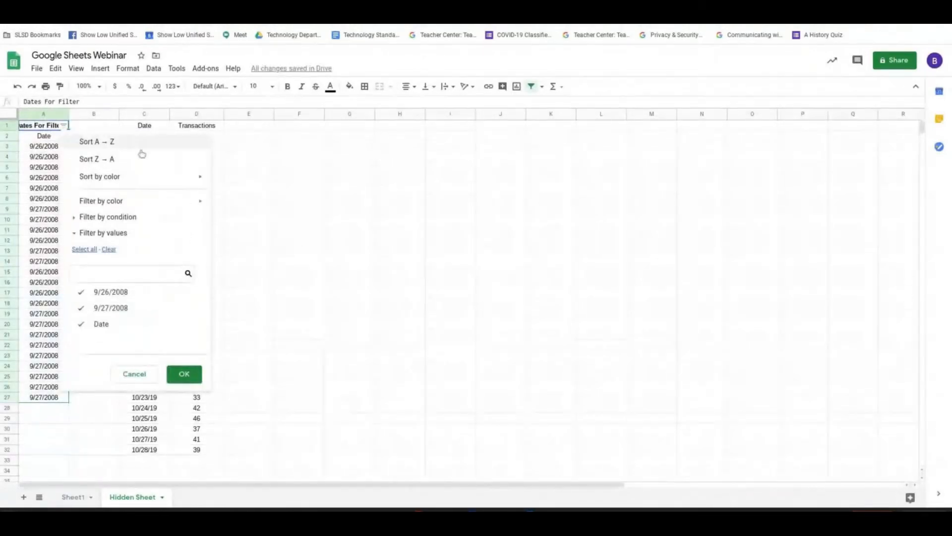
left_click(35, 159)
left_click(38, 128)
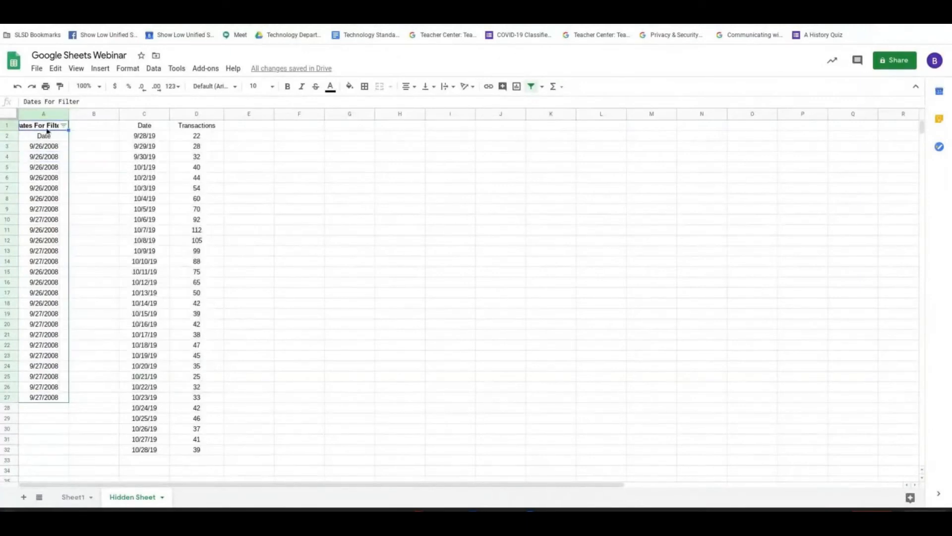
left_click(531, 87)
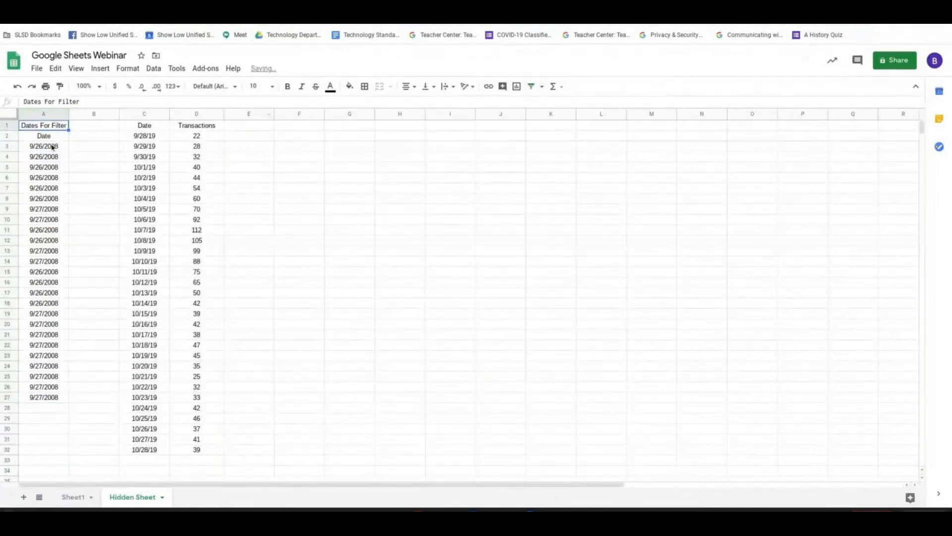
Create a filter on the range A2:A27 with the Date cell as its header.
left_click_drag(44, 136, 45, 402)
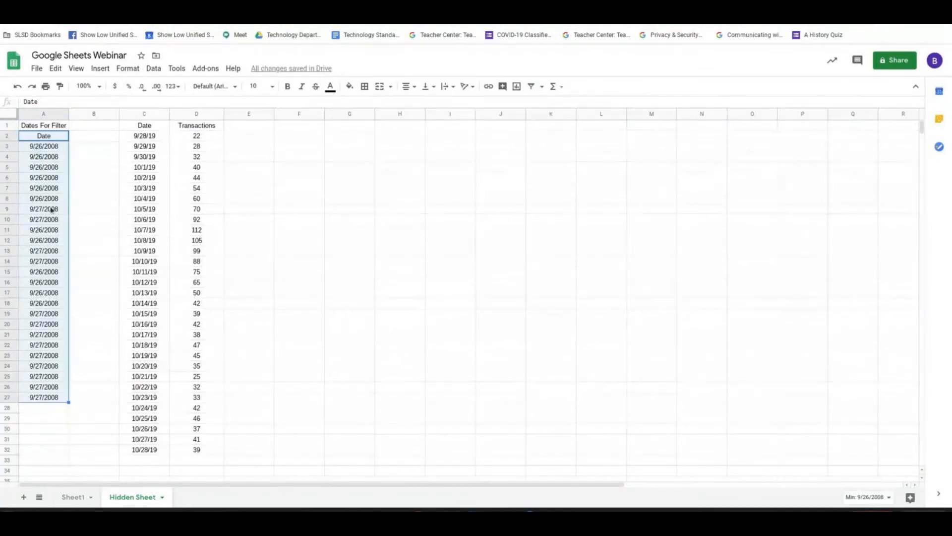
left_click(532, 86)
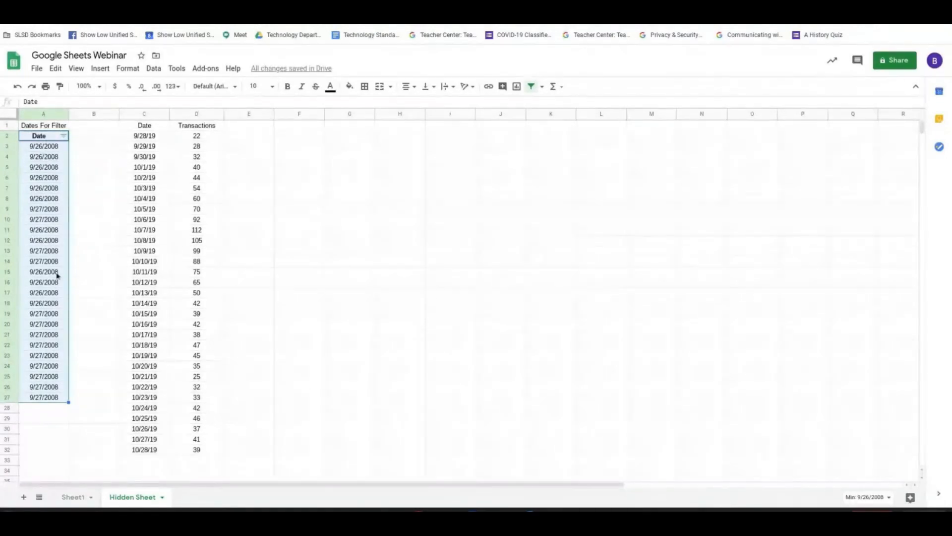
Filter the Date column by values to exclude 9/26/2008, and include that date again.
left_click(64, 136)
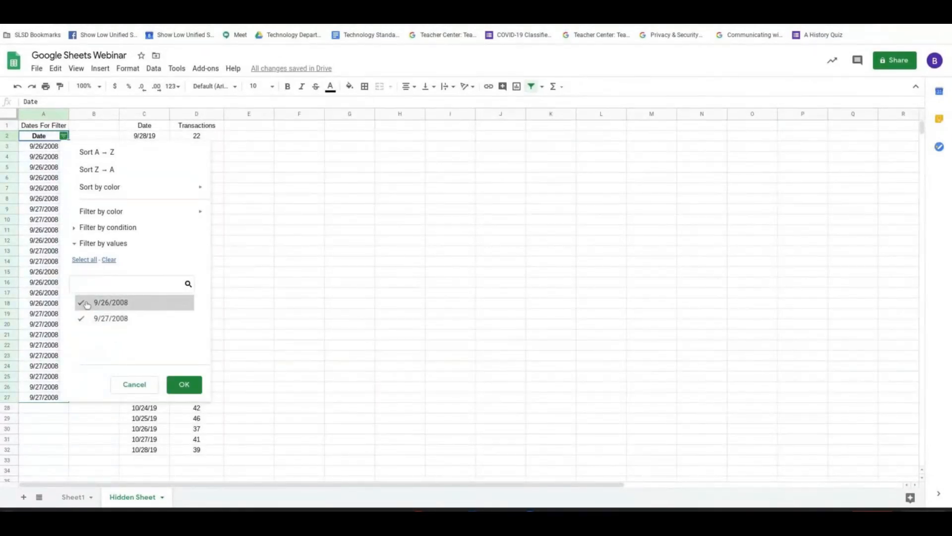
left_click(86, 303)
left_click(184, 384)
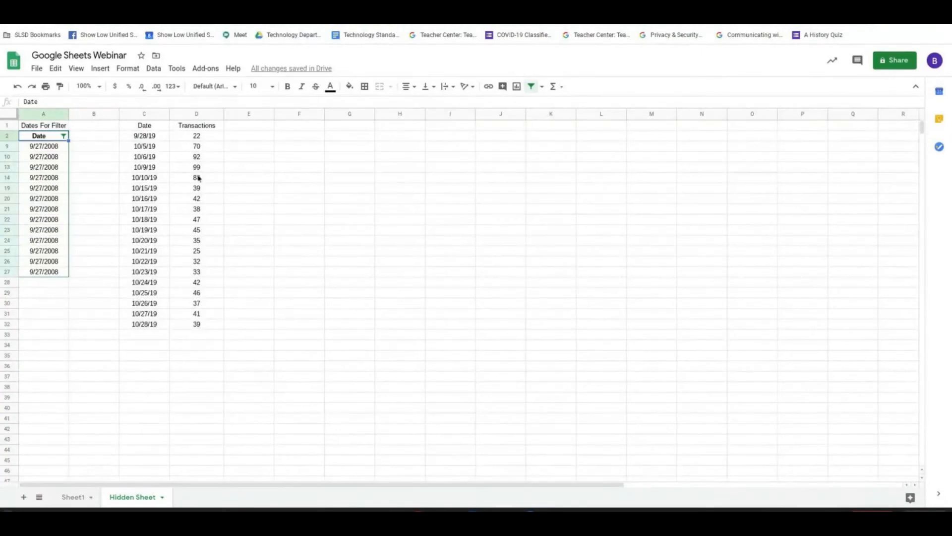
left_click(63, 135)
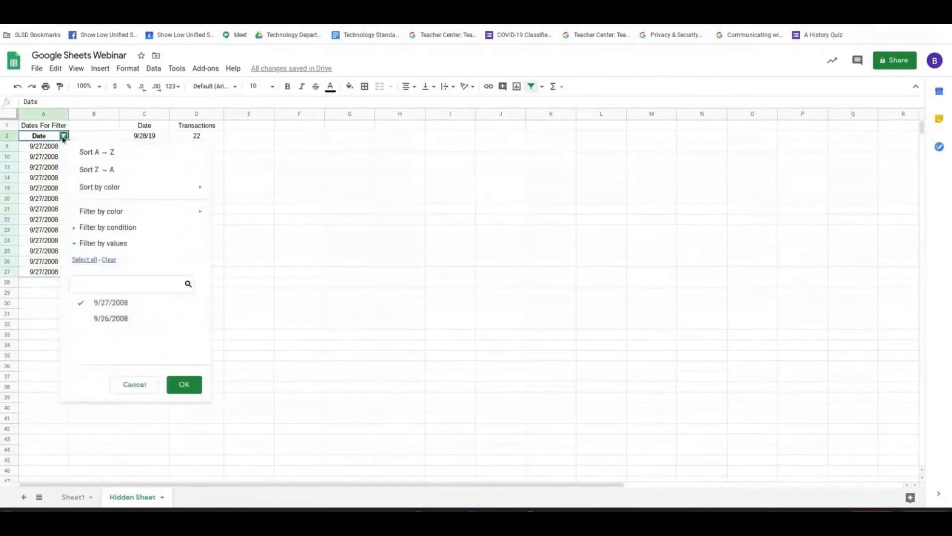
left_click(99, 318)
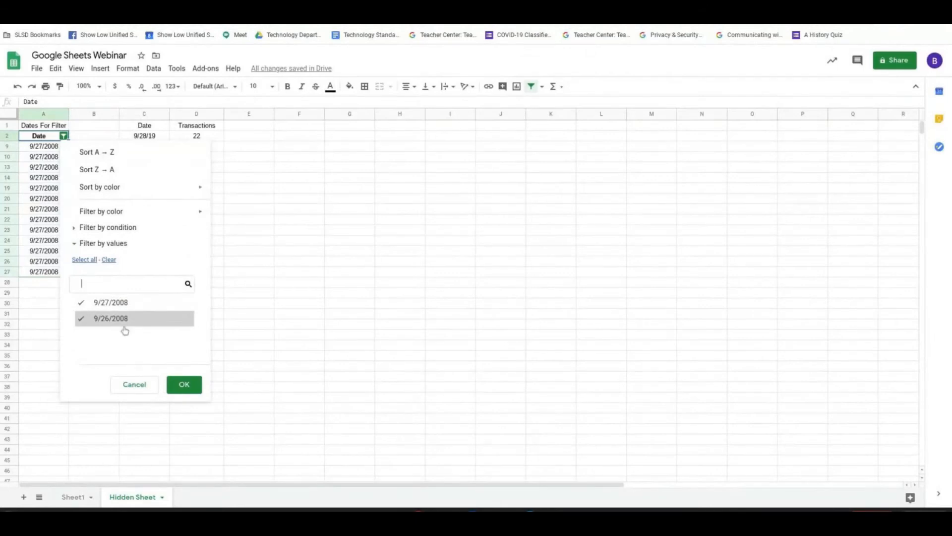
left_click(181, 385)
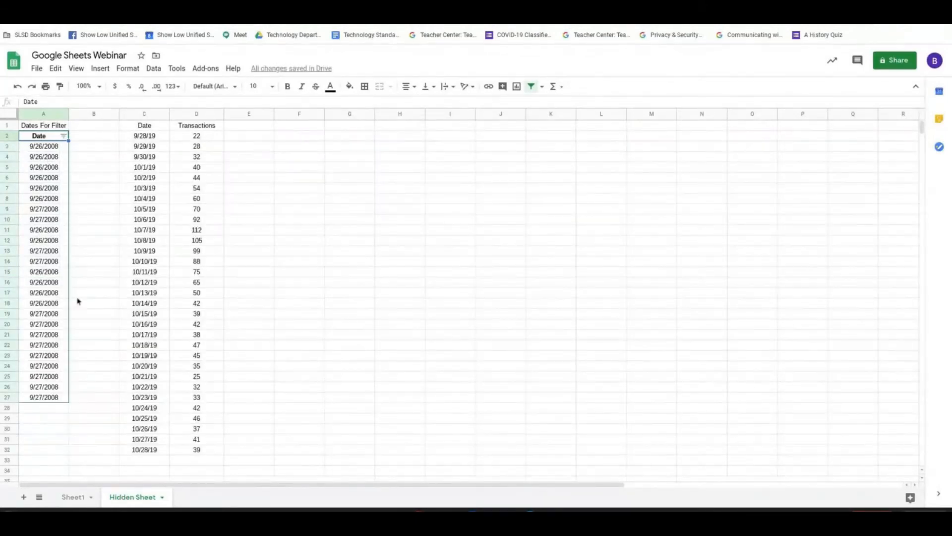
Copy the range A1:A27 from Hidden Sheet and paste it into Sheet1 starting at cell A1.
left_click_drag(44, 125, 58, 401)
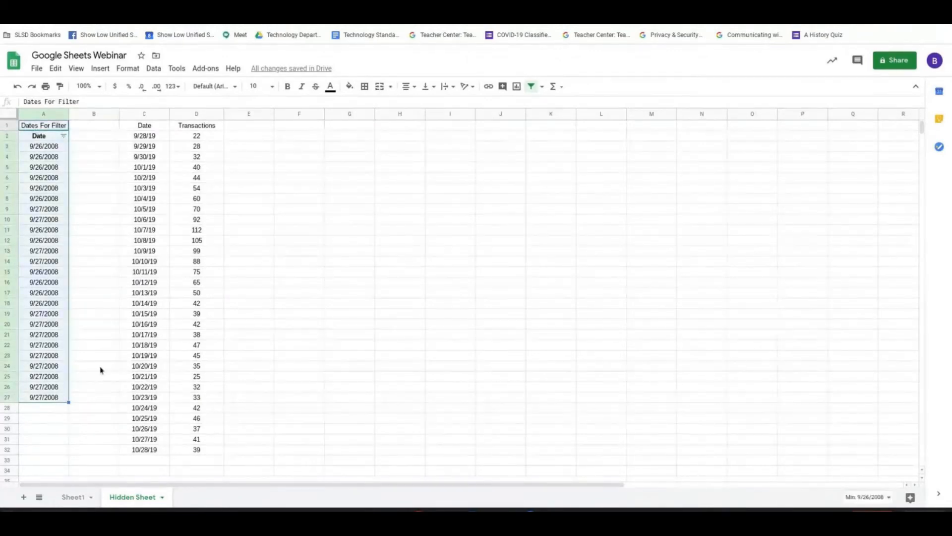
key("ctrl+c")
left_click(74, 496)
left_click(44, 128)
key("ctrl+v")
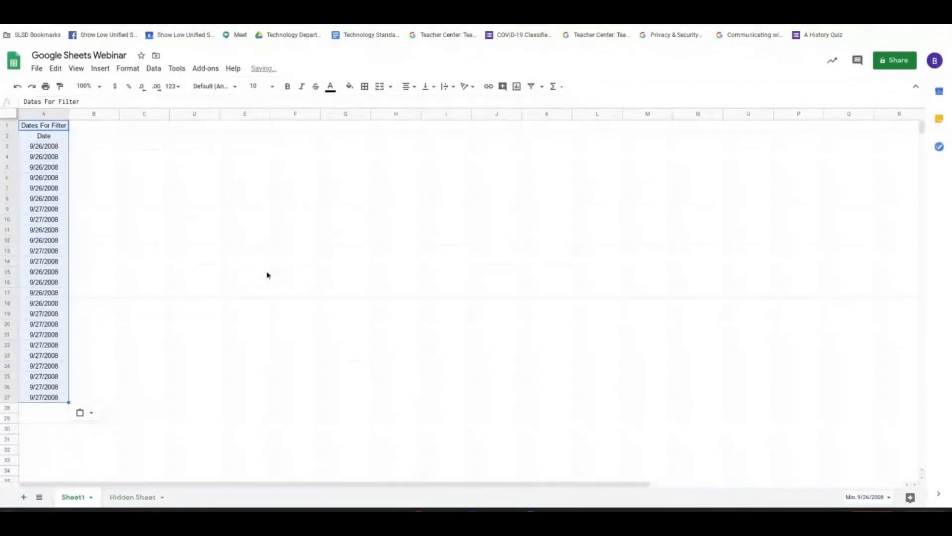
right_click(59, 133)
left_click(275, 199)
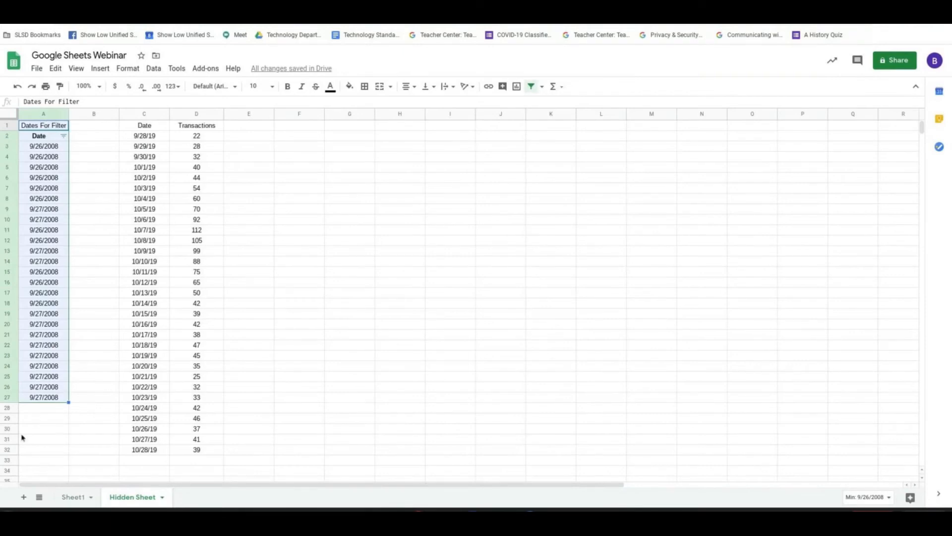
right_click(45, 278)
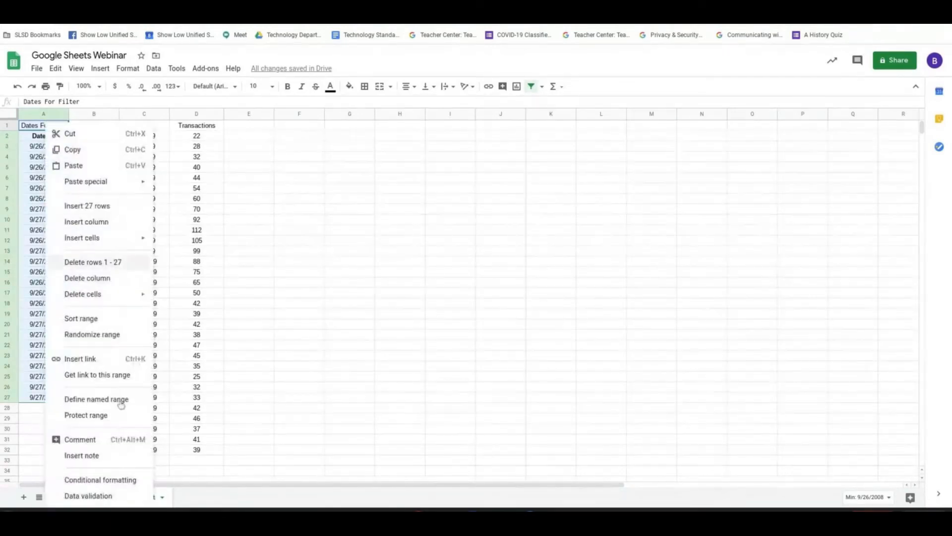
left_click(214, 479)
Create a filter on the range A2:A27 in Sheet1.
left_click(78, 498)
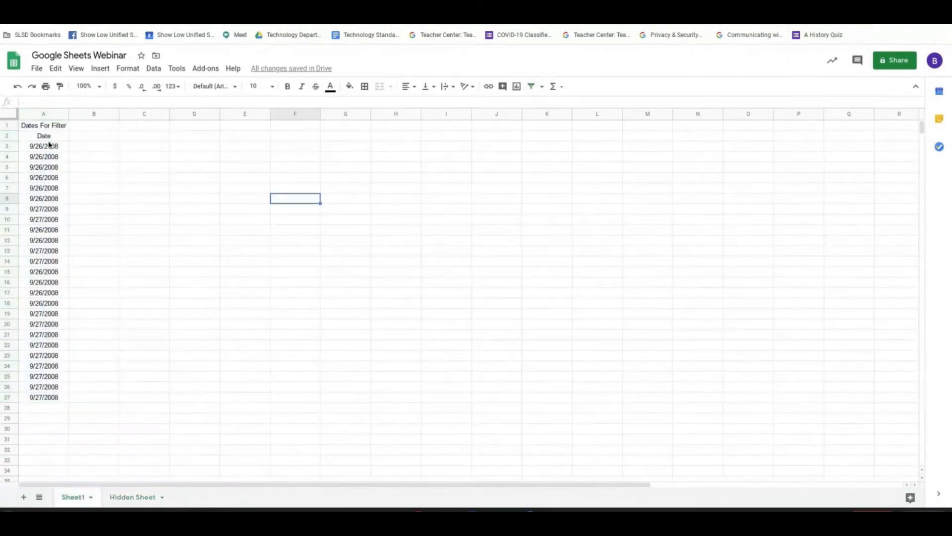
left_click_drag(46, 136, 46, 398)
left_click(531, 86)
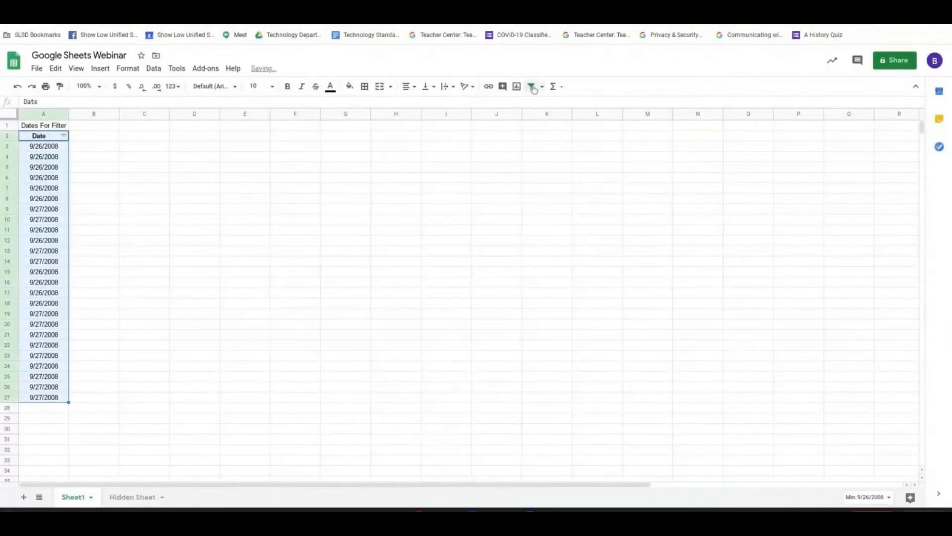
Filter Sheet1's Date column by values to exclude 9/27/2008, and include that date again.
left_click(63, 135)
left_click(100, 319)
left_click(183, 384)
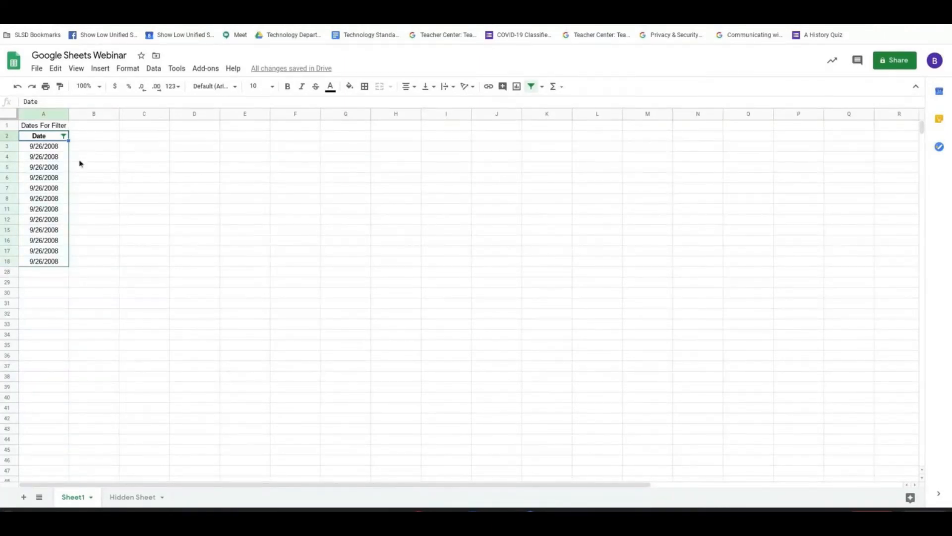
left_click(66, 136)
left_click(81, 319)
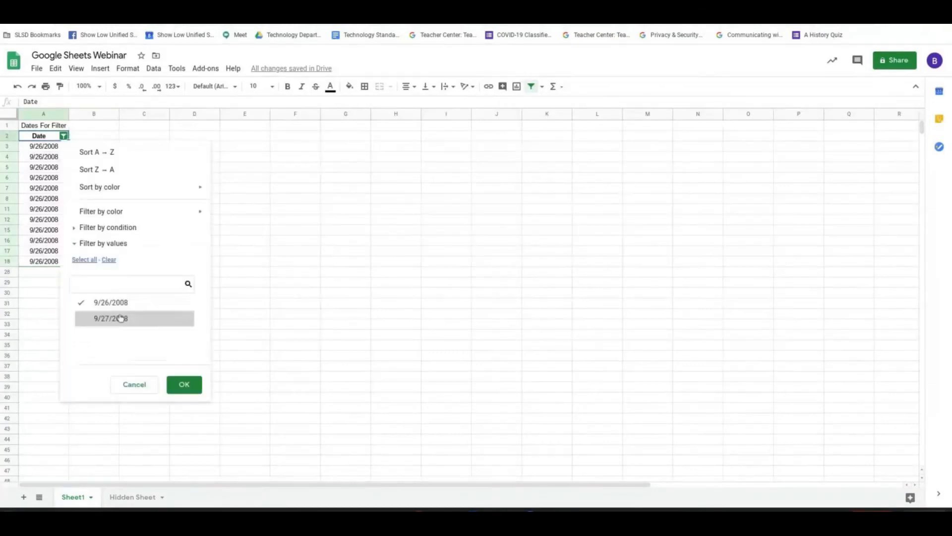
left_click(183, 385)
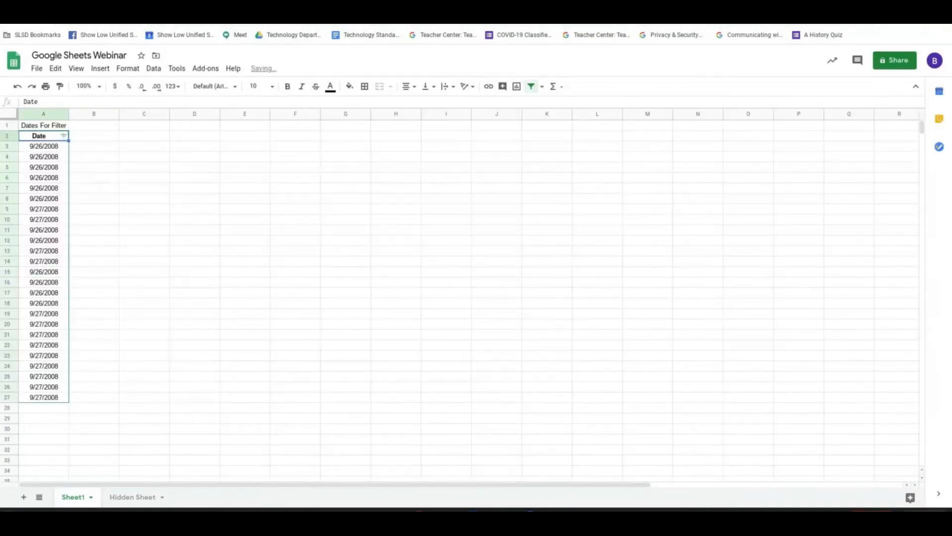
Check the agenda in the Google Sheets Webinar document and return to Hidden Sheet in the spreadsheet.
left_click(188, 11)
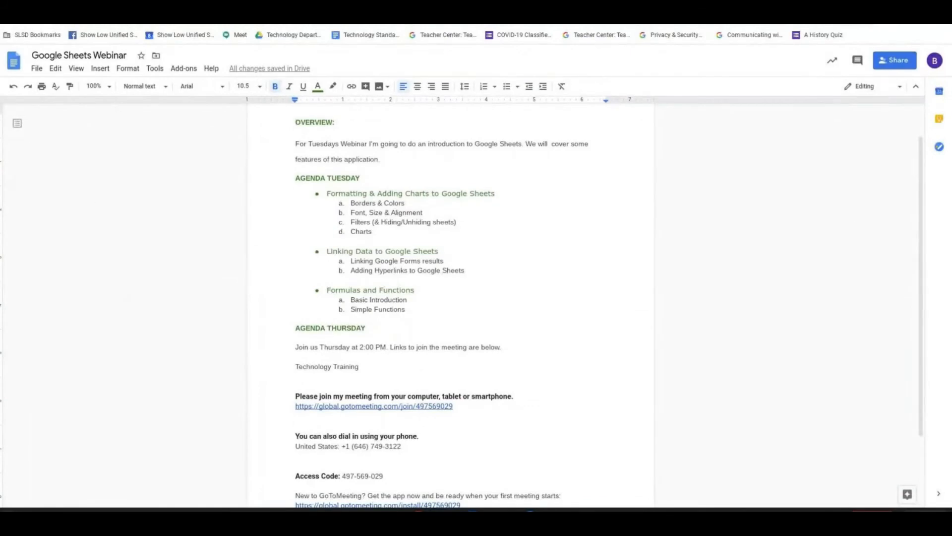
left_click(188, 11)
left_click(130, 498)
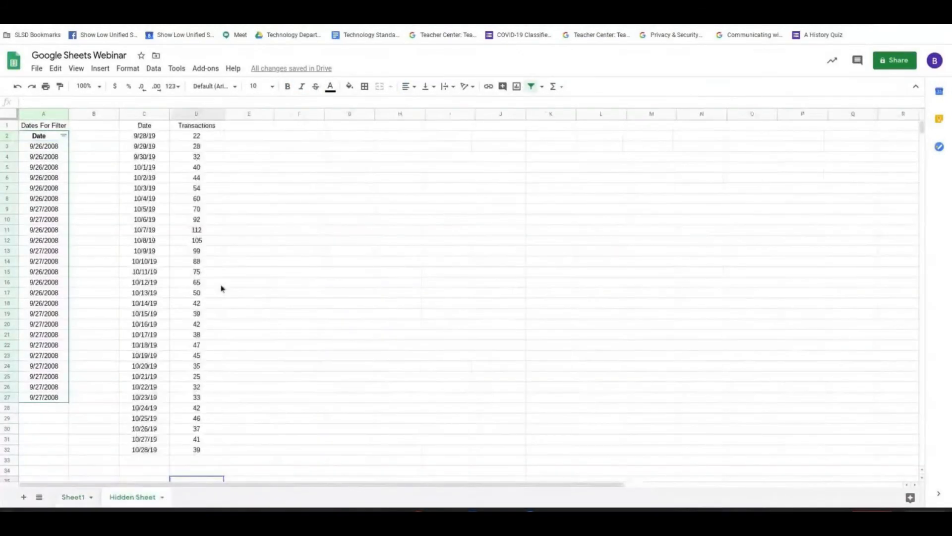
Insert a line chart of the range C1:D32, place it beside the data, and aggregate its Date axis.
left_click_drag(144, 126, 198, 450)
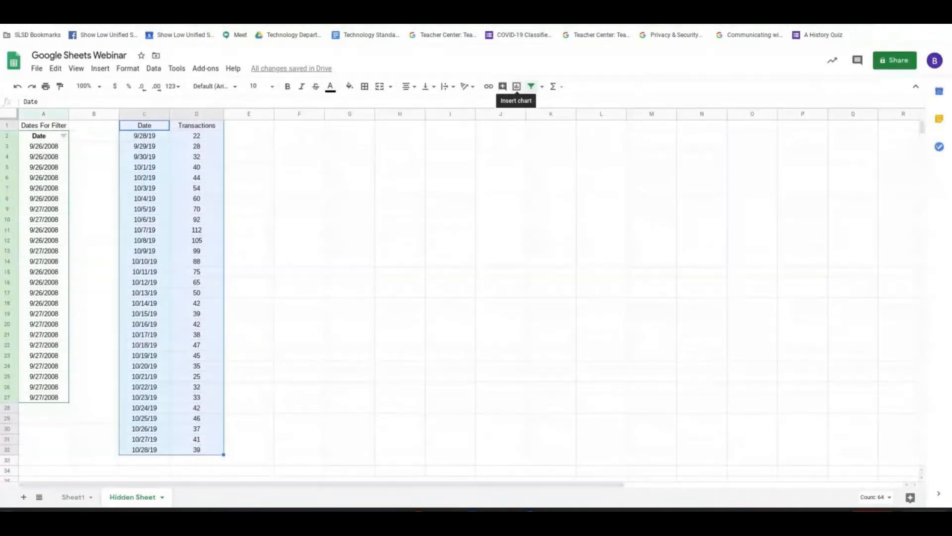
left_click(516, 86)
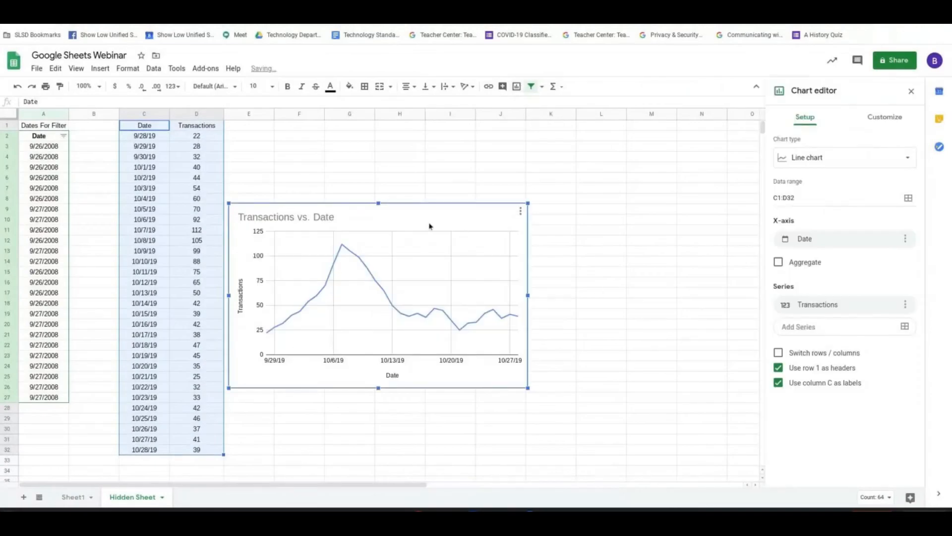
left_click_drag(430, 225, 477, 214)
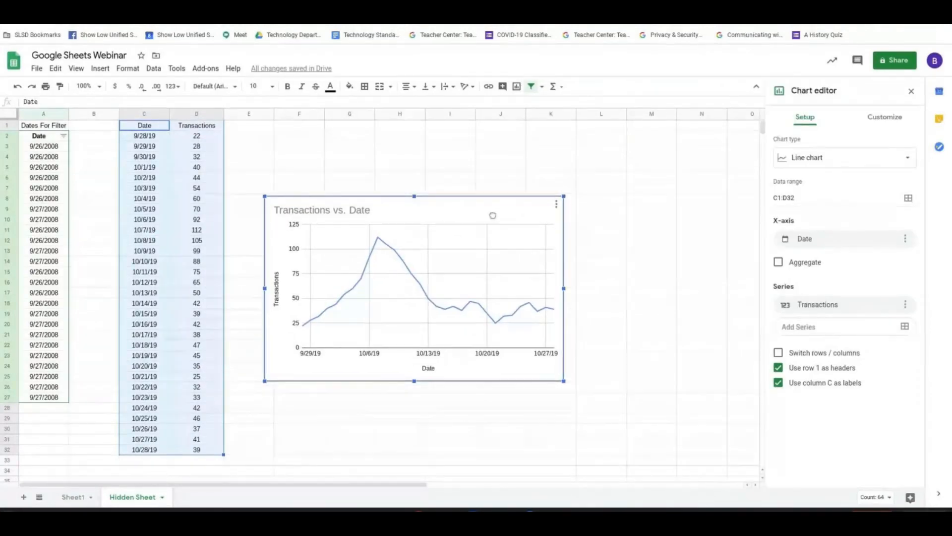
left_click_drag(493, 215, 515, 217)
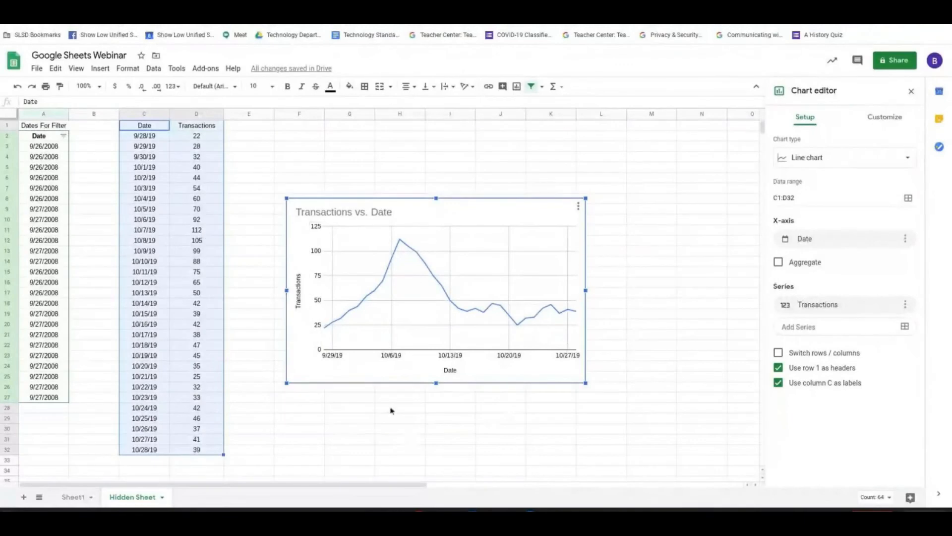
left_click(779, 263)
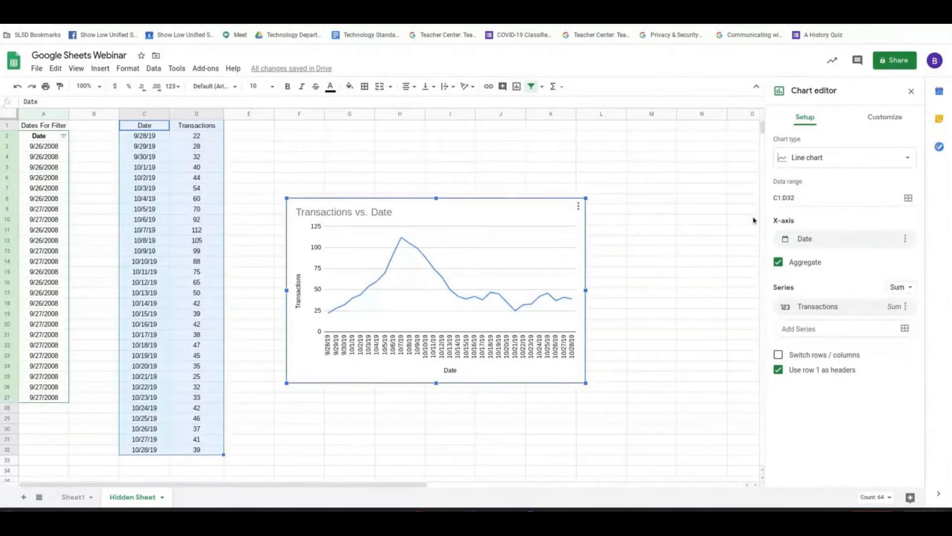
Set the chart's horizontal axis label font size to 14 and enlarge the chart to about row 32 and column N.
left_click(876, 118)
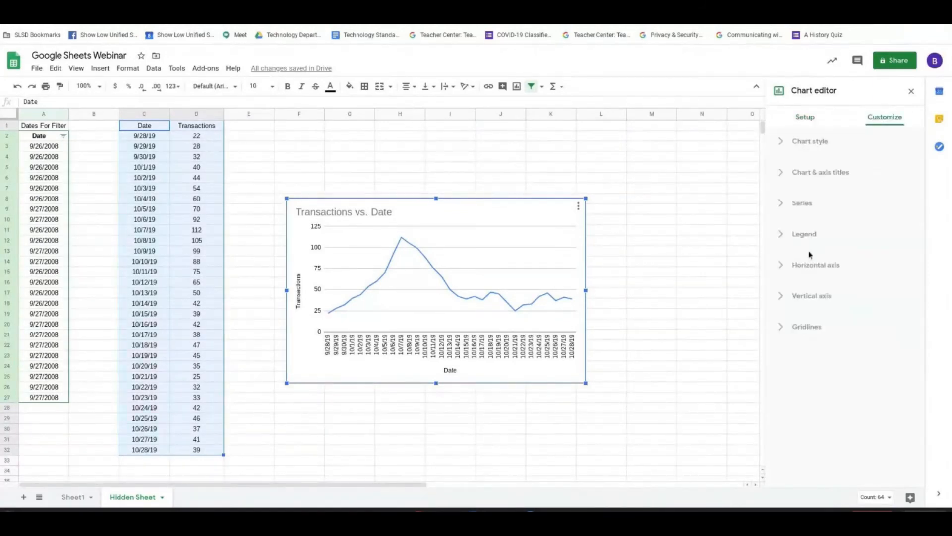
left_click(815, 266)
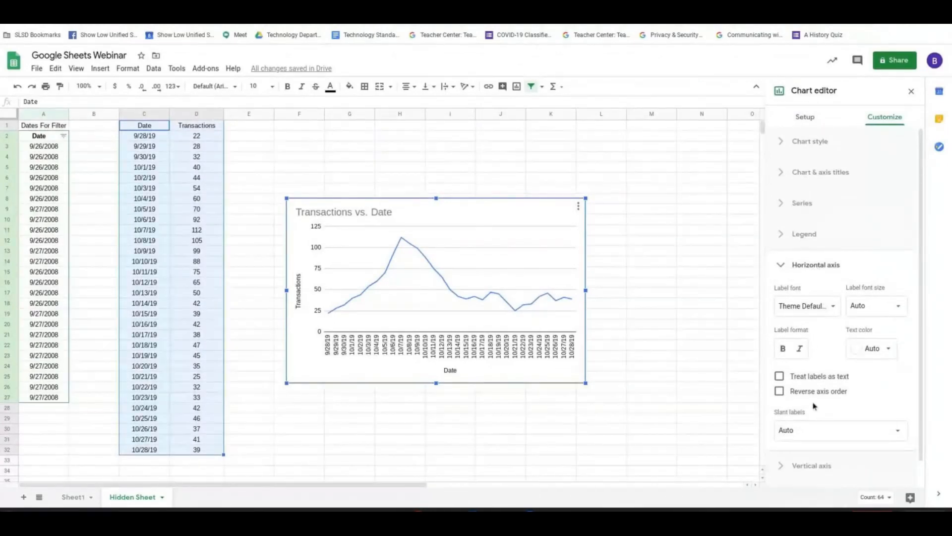
left_click(888, 308)
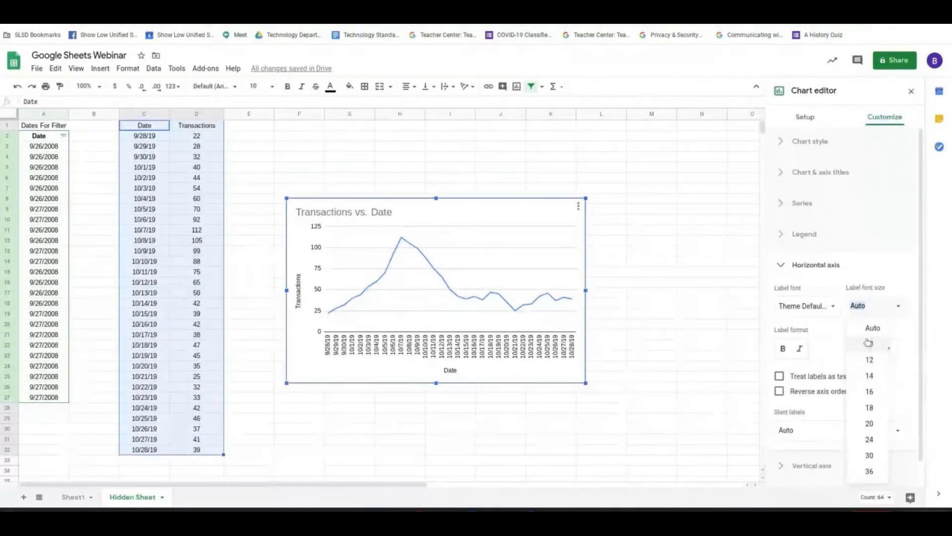
left_click(878, 374)
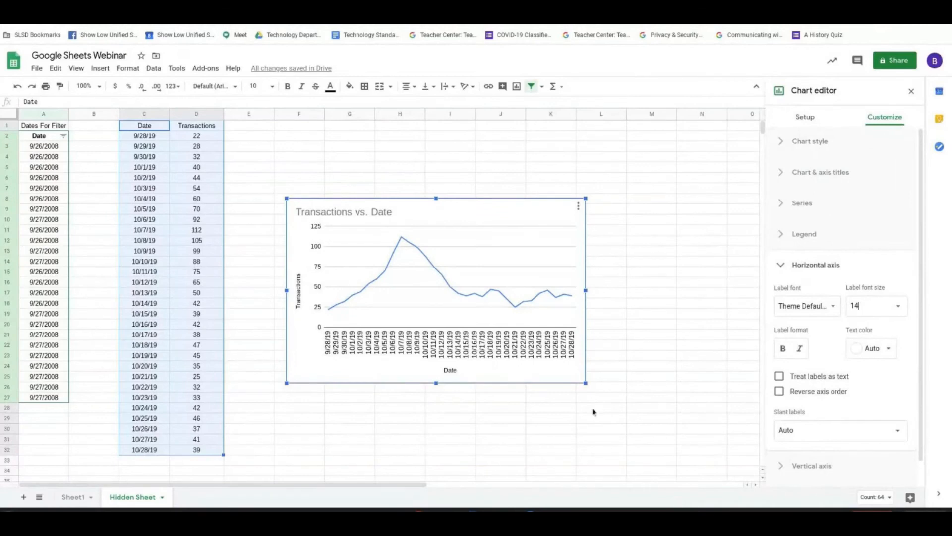
left_click_drag(587, 384, 703, 455)
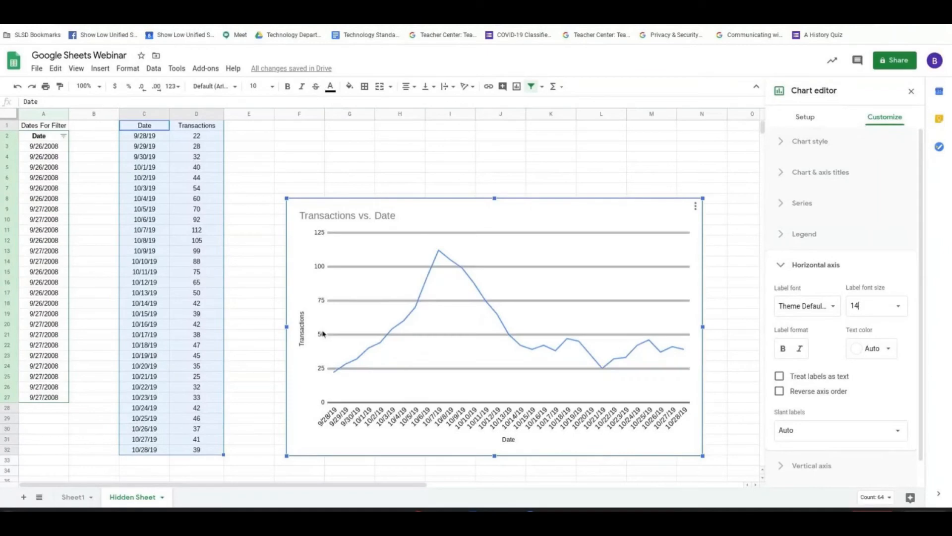
Switch to the online meeting and check its chat messages.
key("ctrl+Tab")
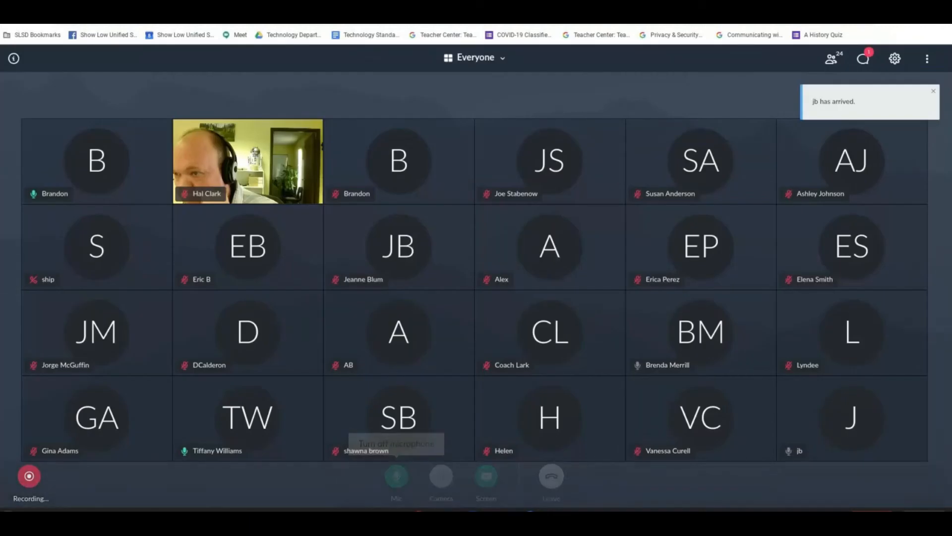
left_click(864, 58)
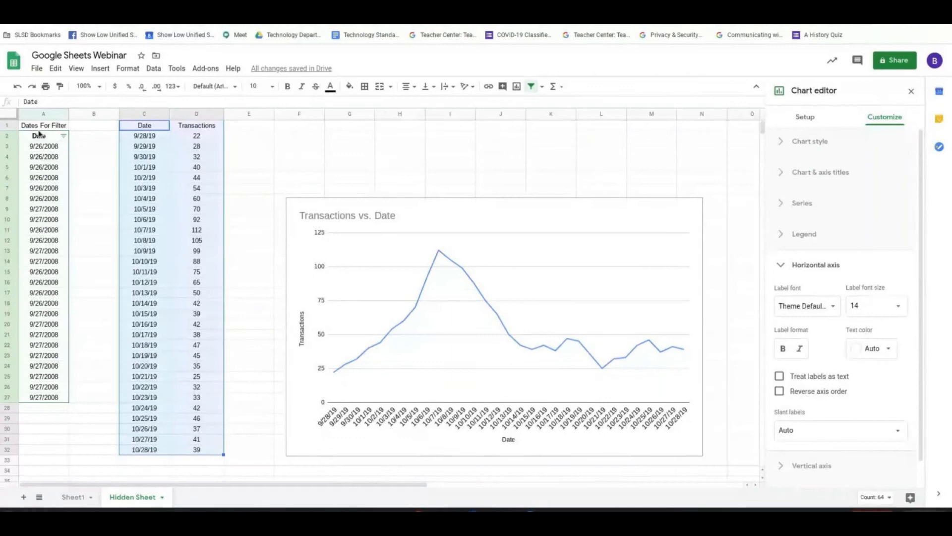
Freeze the first column of Hidden Sheet, the one with the filter dates, and select cell B2.
mouse_move(43, 128)
left_mouse_down()
mouse_move(18, 322)
mouse_move(43, 403)
left_mouse_up()
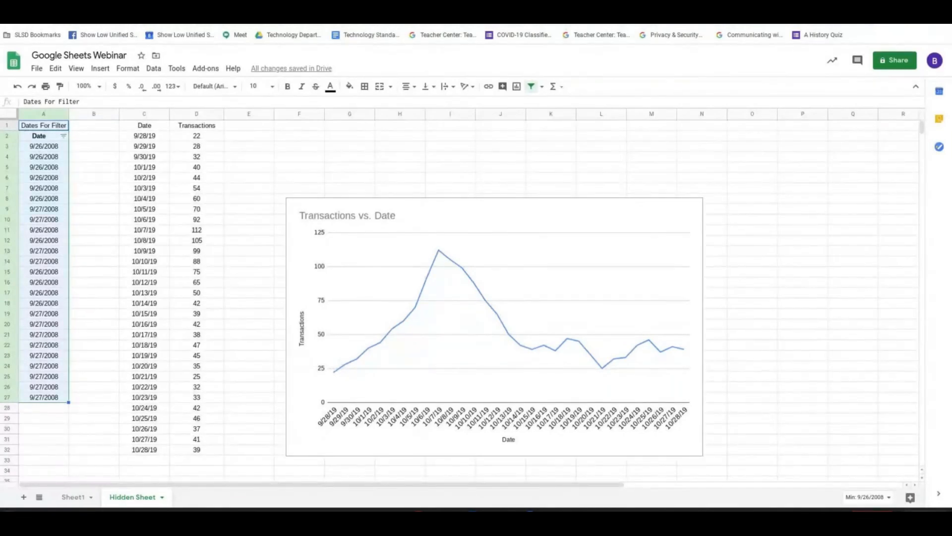
left_click(44, 115)
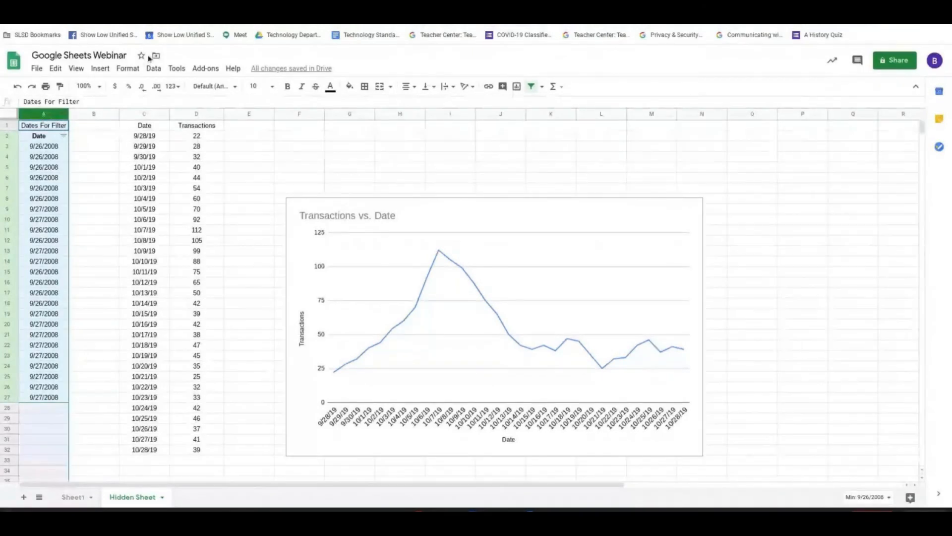
left_click(76, 68)
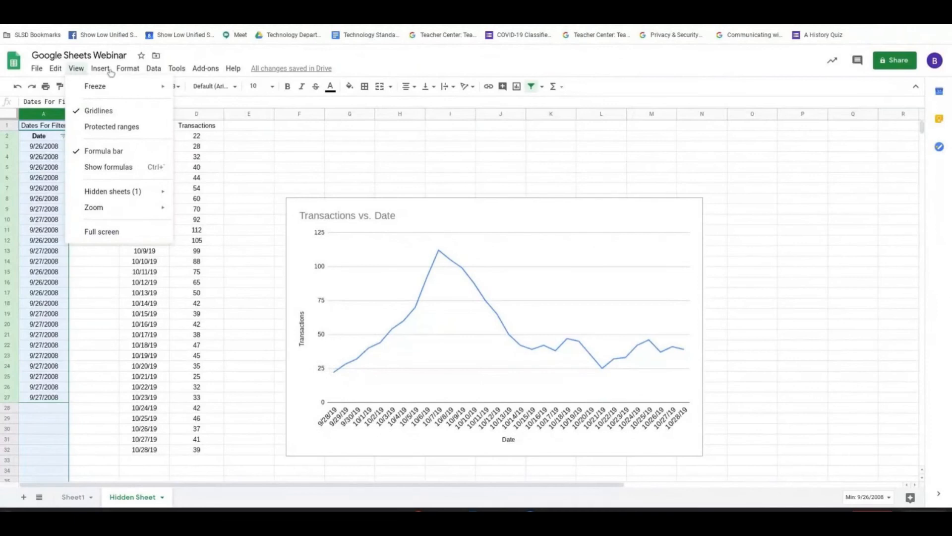
mouse_move(105, 70)
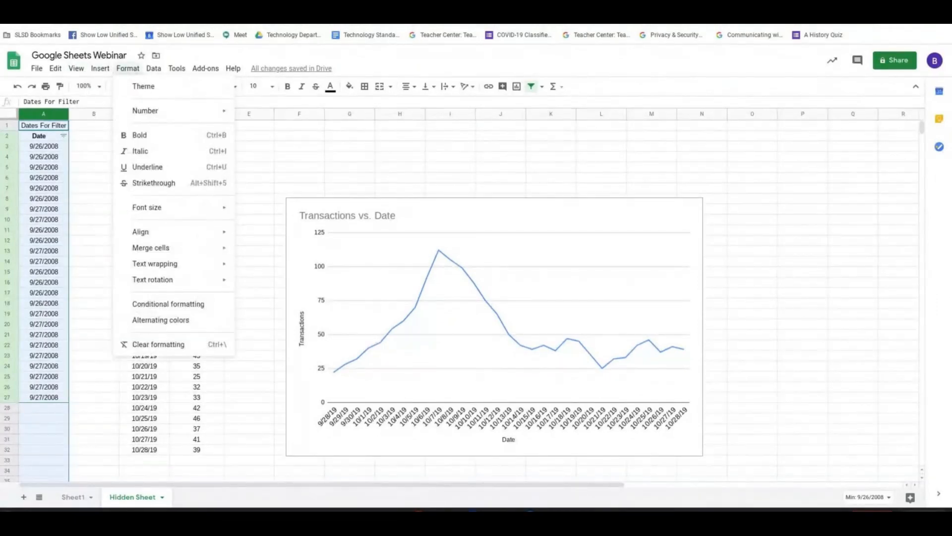
mouse_move(155, 74)
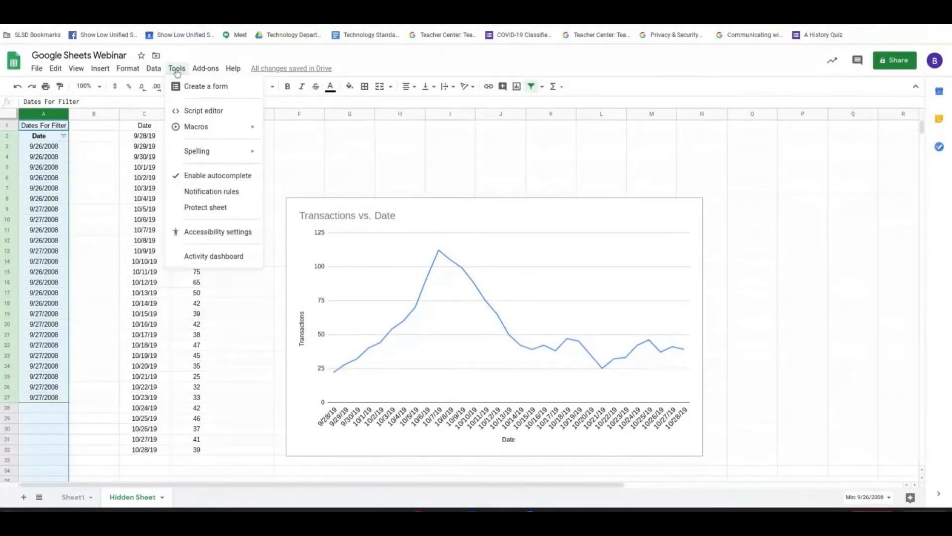
mouse_move(76, 69)
mouse_move(99, 87)
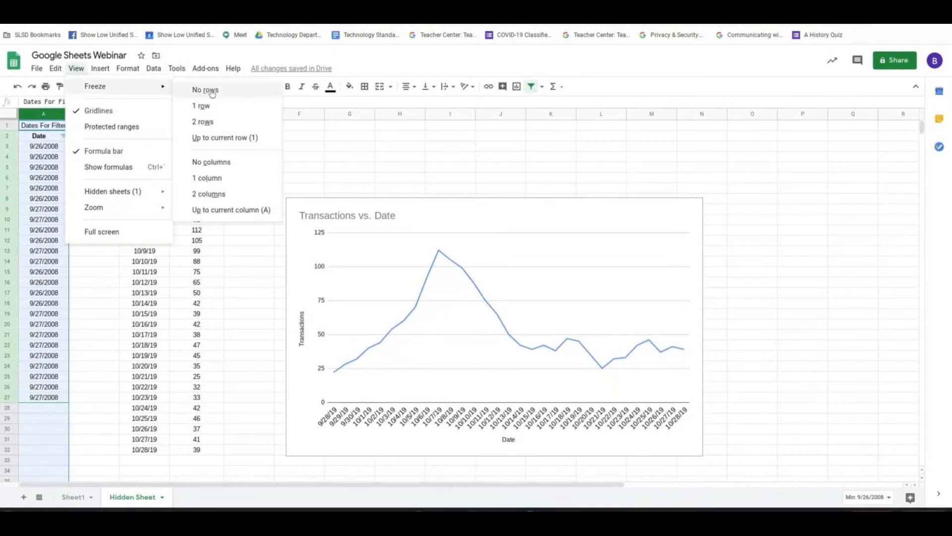
left_click(214, 182)
left_click(100, 135)
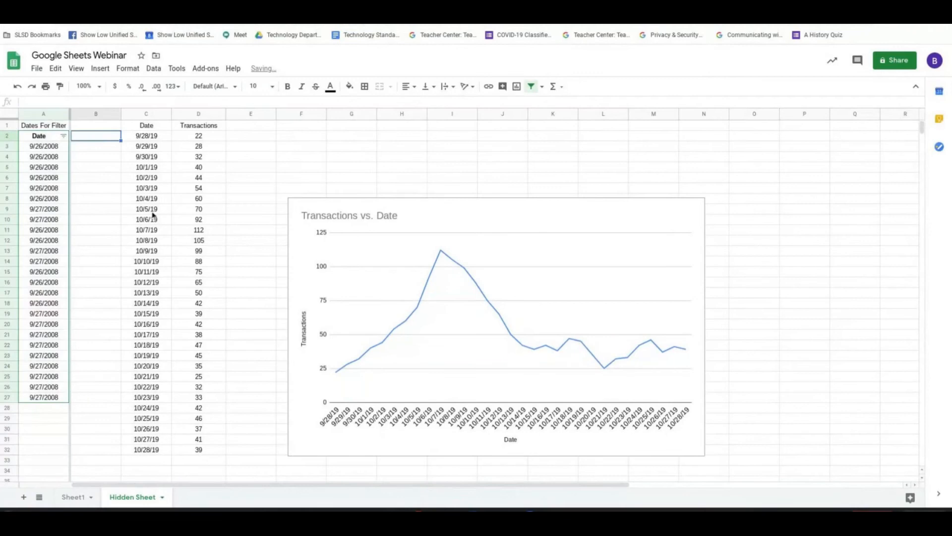
Move along row 2 to the far columns and back to A2 to examine how the frozen first column behaves.
key("Right")
key("Right")
key("Right")
key("Right")
key("Right")
key("Right")
key("Right")
key("Right")
key("Right")
key("Right")
key("Right")
key("Right")
key("Right")
key("Right")
key("Right")
key("Right")
key("Right")
key("Right")
key("Right")
key("Right")
key("Right")
key("Right")
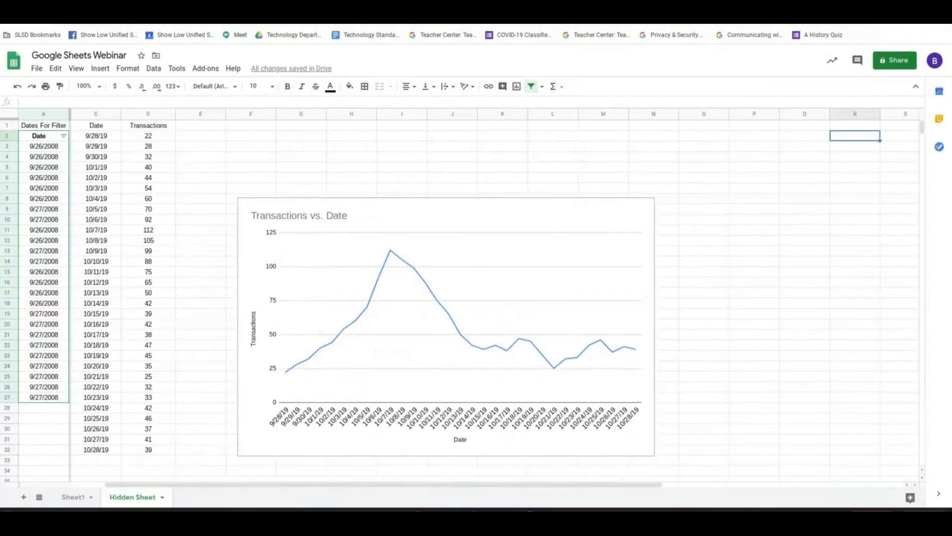
key("Left")
key("Left")
key("Left")
key("Left")
key("Left")
key("Left")
key("Left")
key("Left")
key("Left")
key("Left")
key("Left")
key("Left")
key("Left")
key("Left")
key("Left")
key("Left")
key("Left")
key("Left")
key("Left")
key("Left")
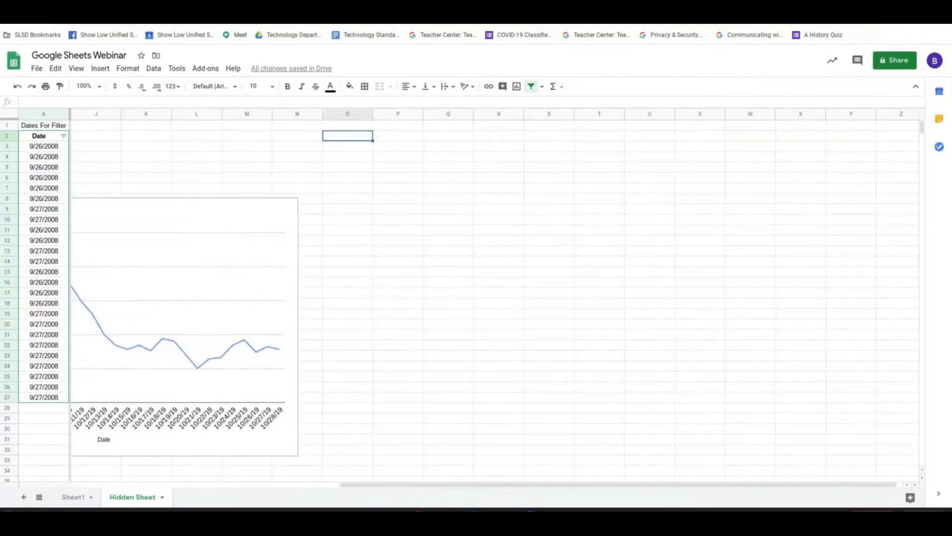
key("Left")
key("Left")
key("Left")
key("Left")
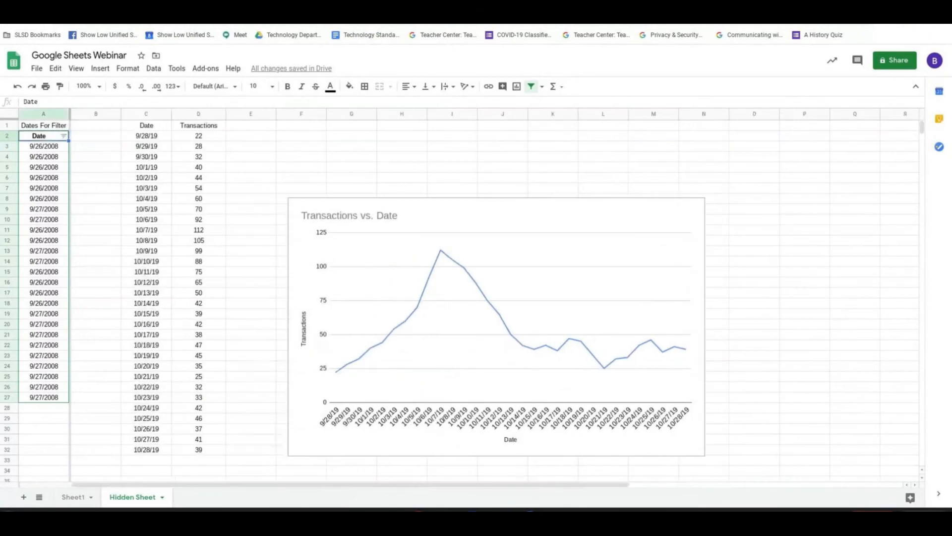
Unfreeze all columns and move along row 2 to the far columns and back to A2 to compare the scrolling.
left_click(76, 68)
mouse_move(110, 89)
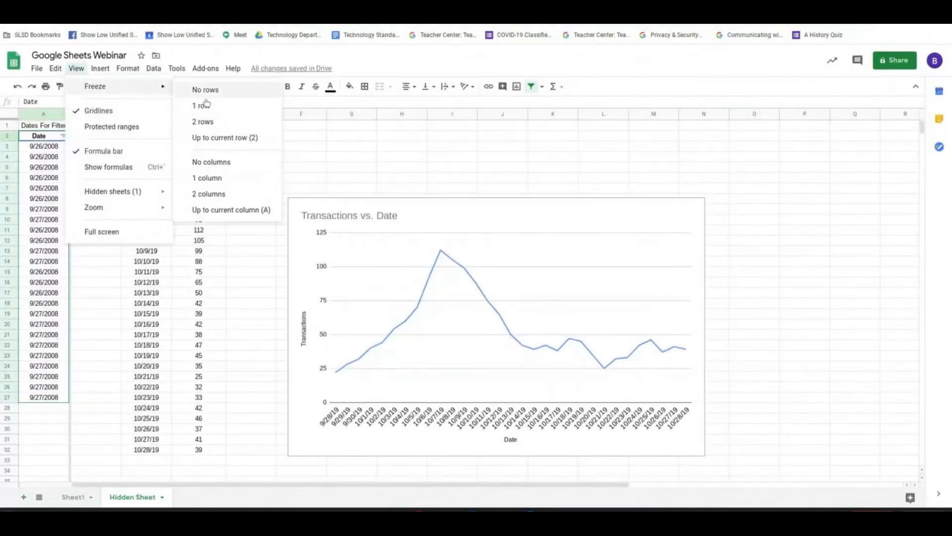
left_click(211, 162)
key("Right")
key("Right")
key("Right")
key("Right")
key("Right")
key("Right")
key("Right")
key("Right")
key("Right")
key("Right")
key("Right")
key("Right")
key("Right")
key("Right")
key("Right")
key("Right")
key("Right")
key("Right")
key("Right")
key("Right")
key("Right")
key("Right")
key("Left")
key("Left")
key("Left")
key("Left")
key("Left")
key("Left")
key("Left")
key("Left")
key("Left")
key("Left")
key("Left")
key("Left")
key("Left")
key("Left")
key("Left")
key("Left")
key("Left")
key("Left")
key("Left")
key("Left")
key("Left")
key("Left")
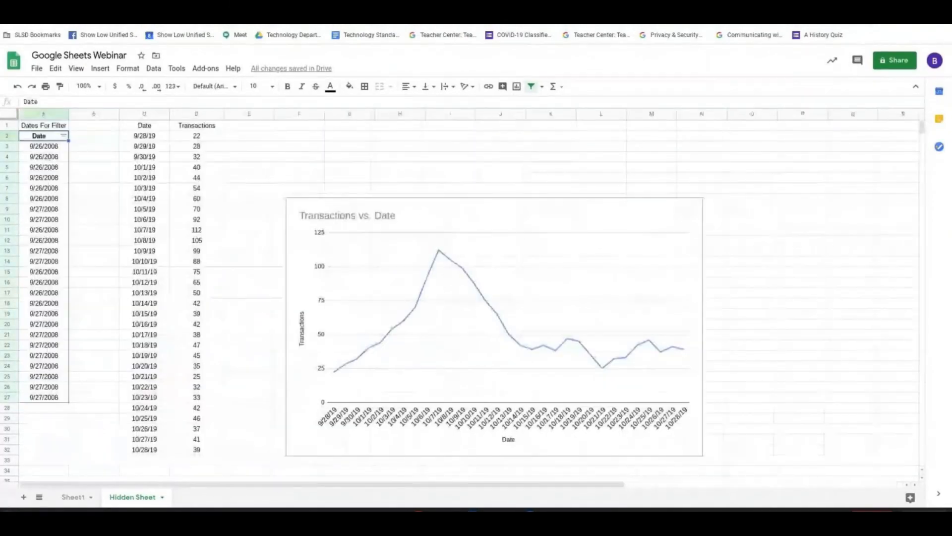
Freeze the first column and move along row 2 and back to A2 to check the scrolling.
left_click(76, 68)
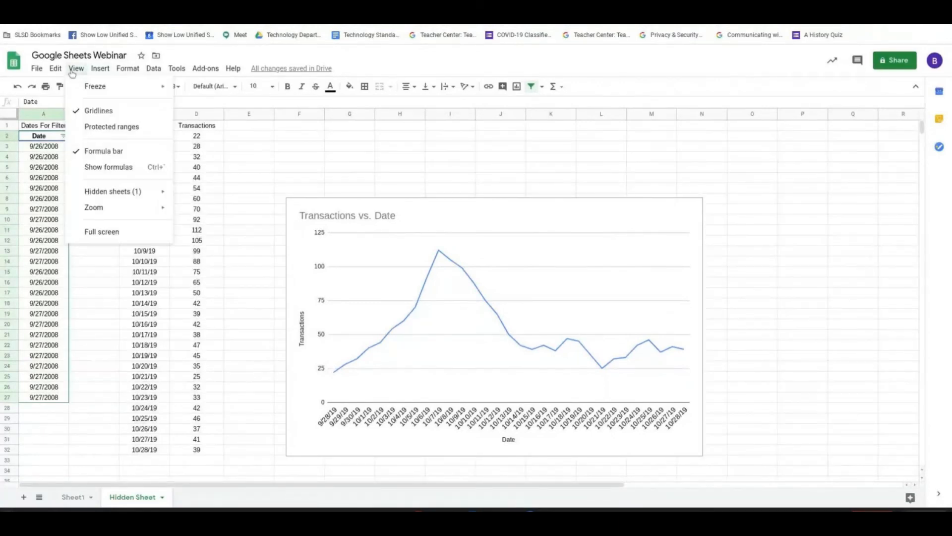
mouse_move(85, 87)
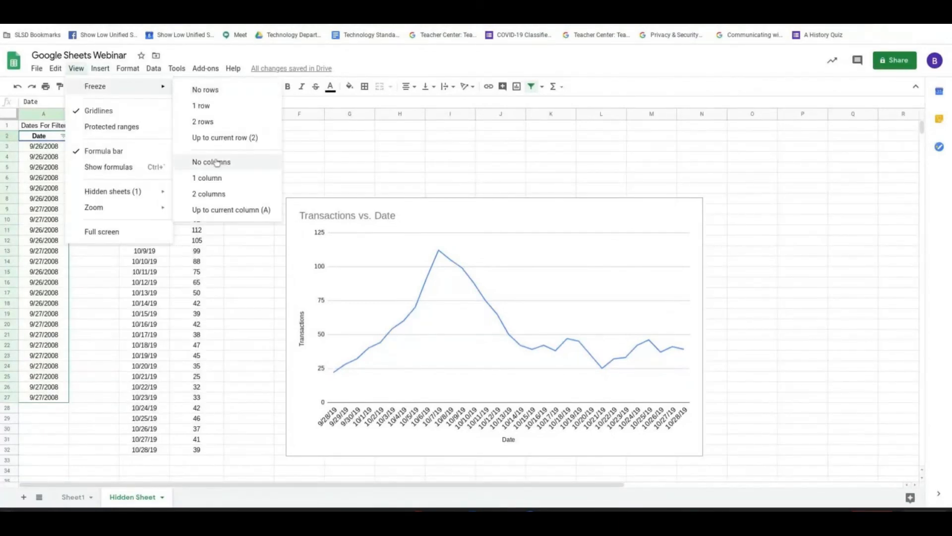
left_click(218, 179)
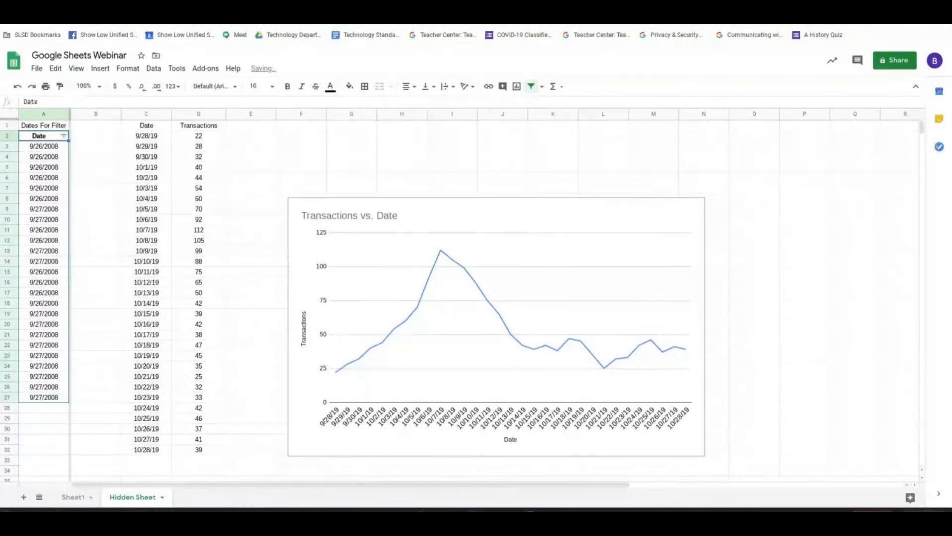
key("Right")
key("Right")
key("Right")
key("Right")
key("Right")
key("Right")
key("Right")
key("Right")
key("Right")
key("Right")
key("Right")
key("Right")
key("Right")
key("Right")
key("Right")
key("Right")
key("Right")
key("Right")
key("Right")
key("Right")
key("Right")
key("Right")
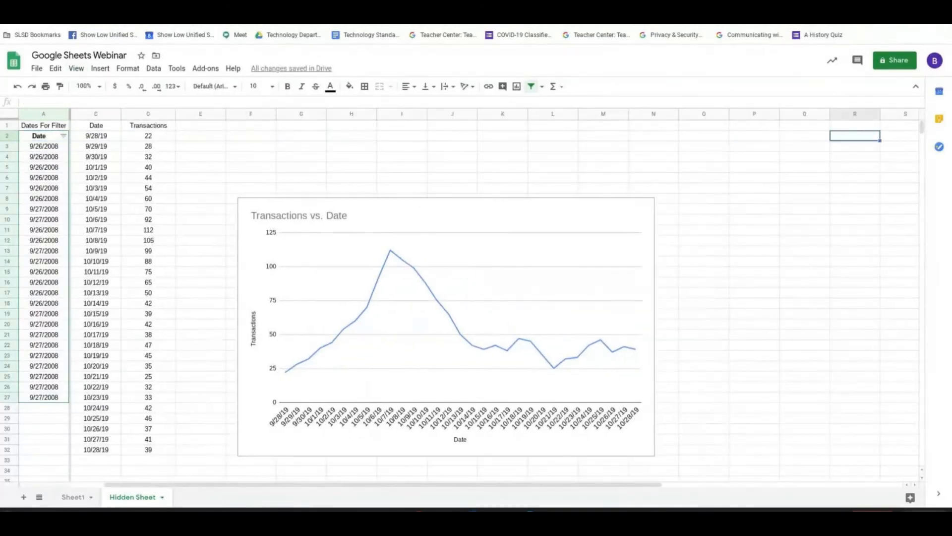
key("Left")
key("Left")
key("Left")
key("Left")
key("Left")
key("Left")
key("Left")
key("Left")
key("Left")
key("Left")
key("Left")
key("Left")
key("Left")
key("Left")
key("Left")
key("Left")
key("Left")
key("Left")
key("Left")
key("Left")
key("Left")
key("Left")
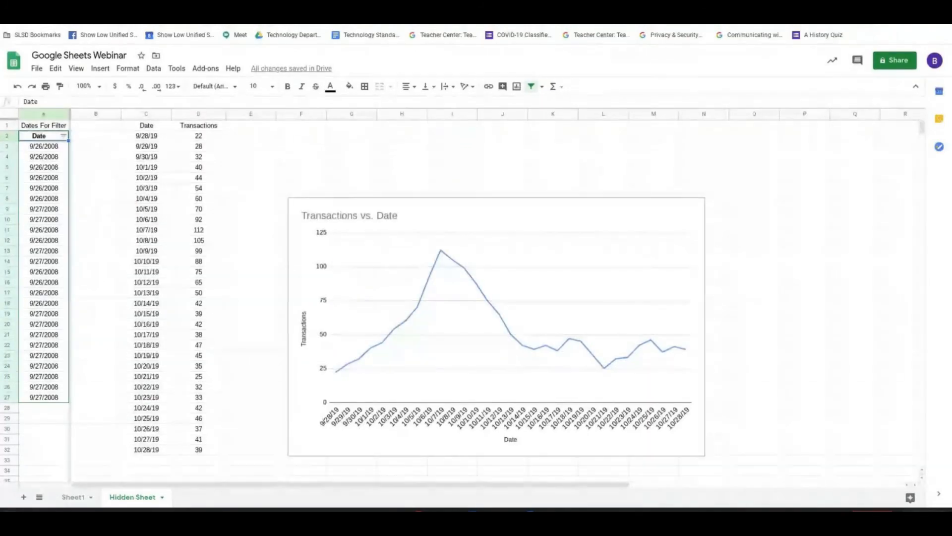
Remove the column freeze from Hidden Sheet.
left_click(76, 68)
mouse_move(84, 92)
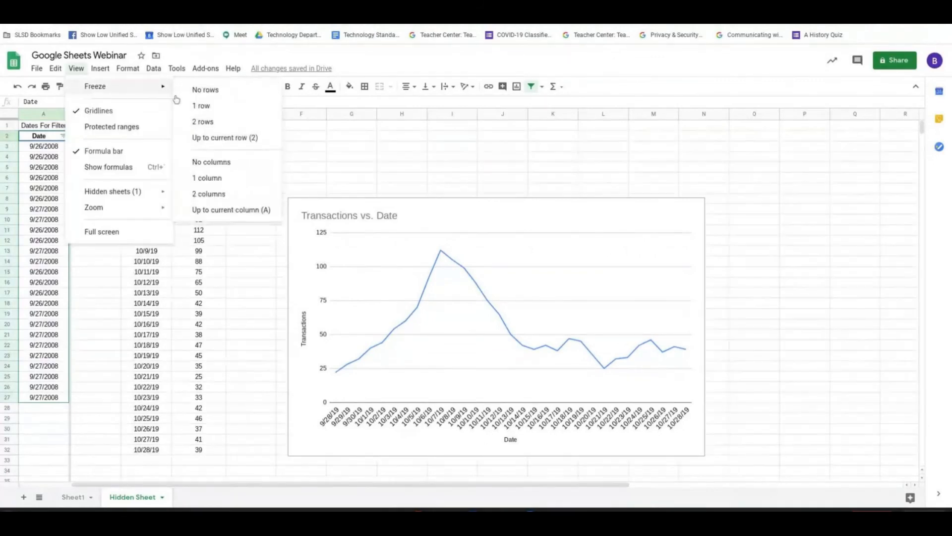
left_click(216, 165)
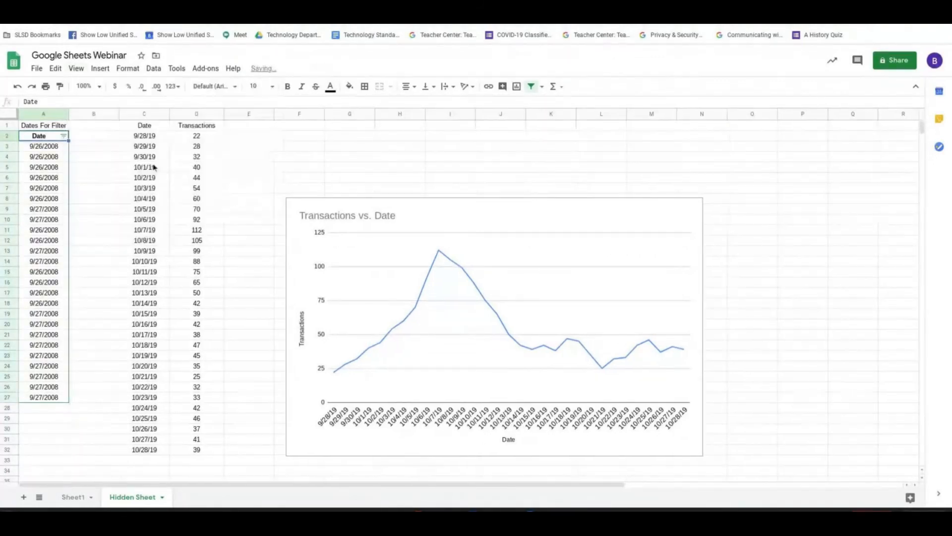
Freeze both the first column and the first row of Hidden Sheet.
left_click(77, 69)
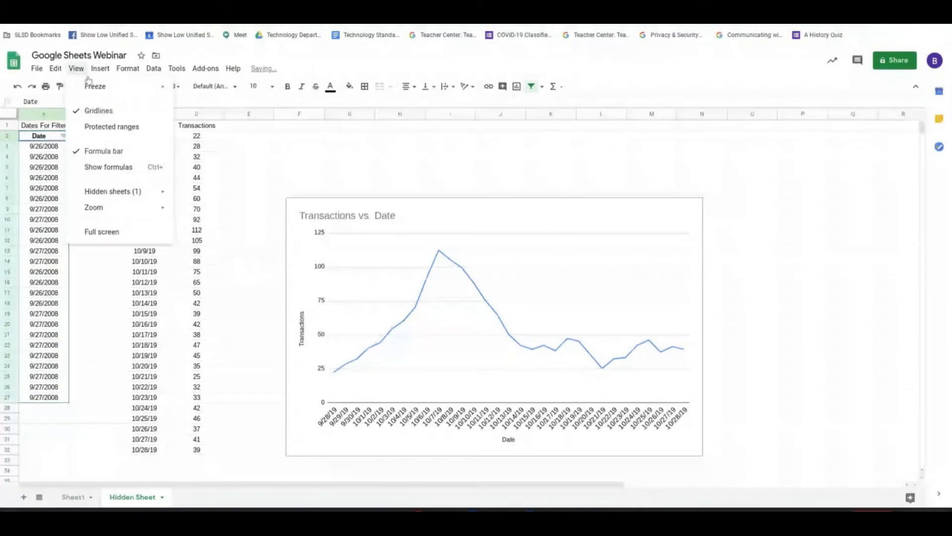
mouse_move(100, 69)
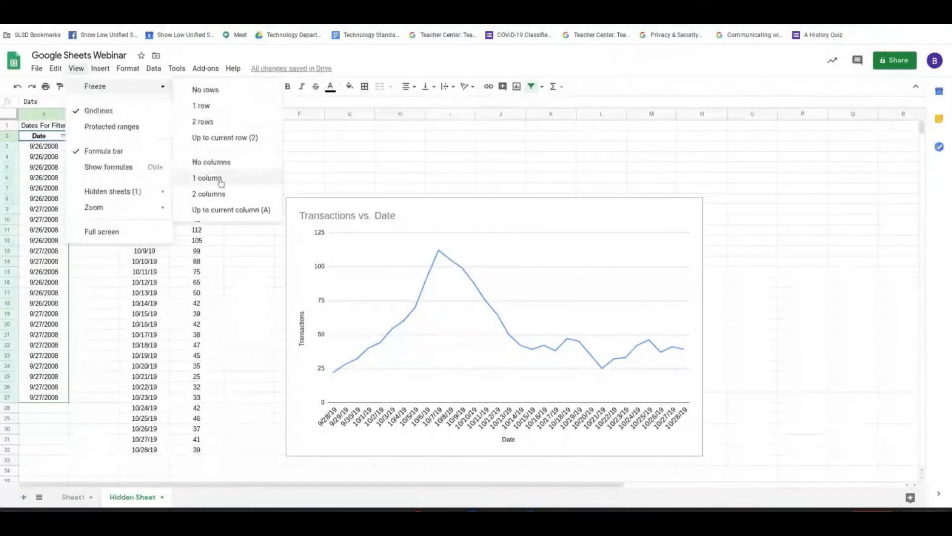
left_click(219, 178)
left_click(76, 69)
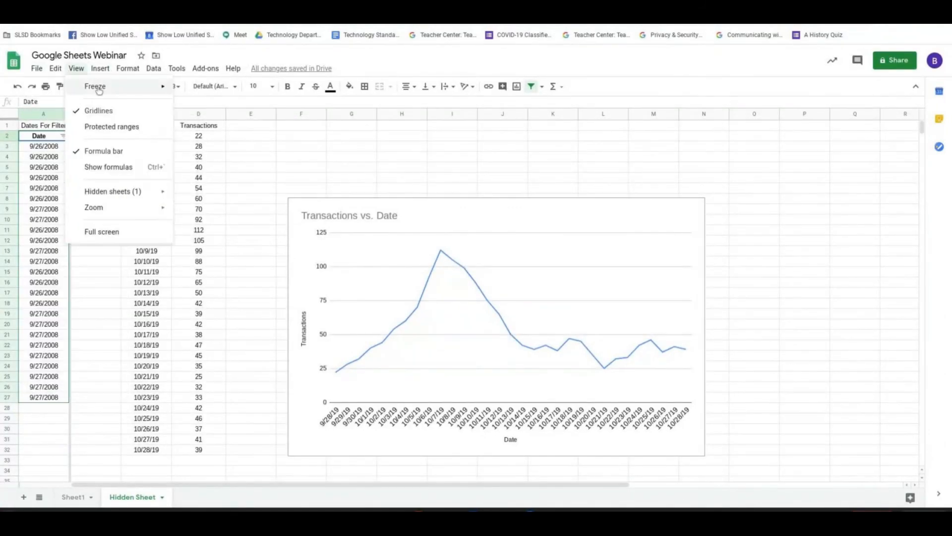
mouse_move(149, 87)
left_click(227, 106)
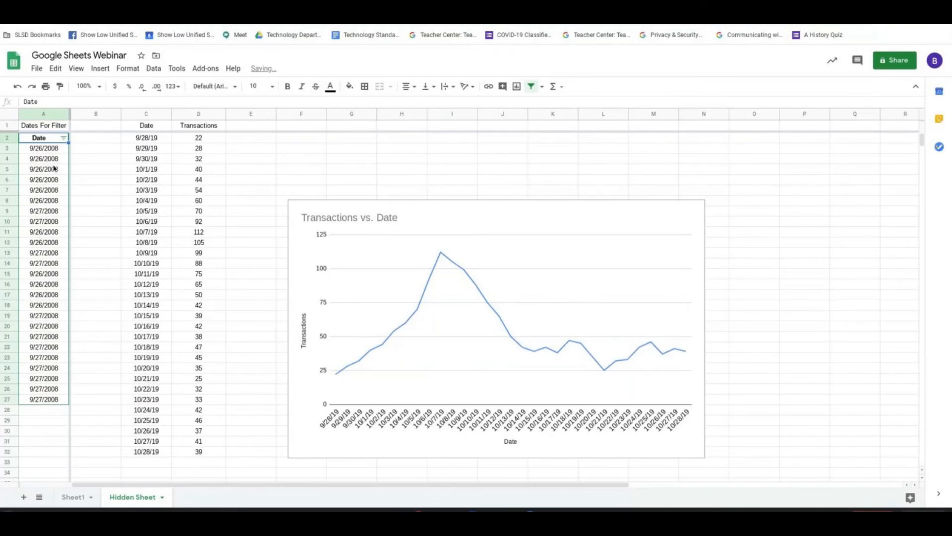
Select cell B13 and move along row 13 to the far columns and back to check the frozen column.
left_click(117, 254)
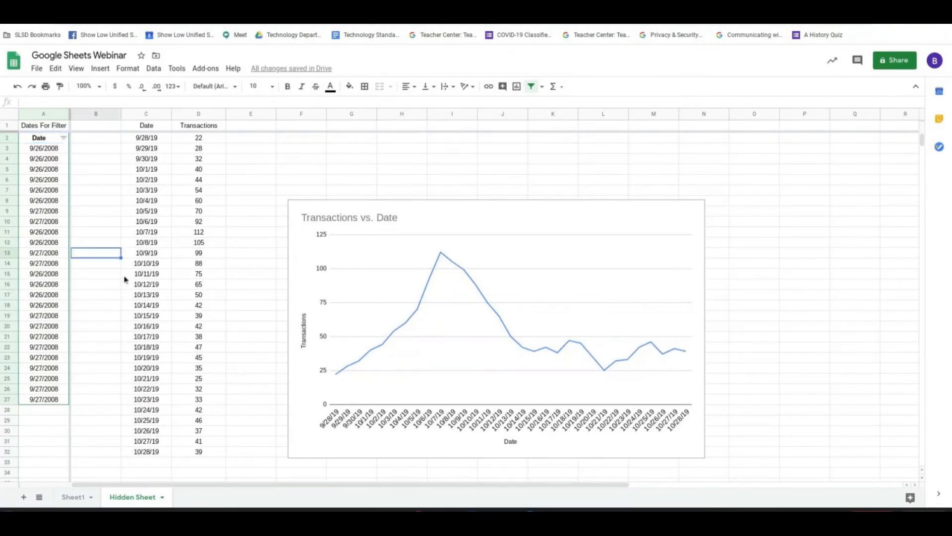
key("Right")
key("Right")
key("Right")
key("Right")
key("Right")
key("Right")
key("Right")
key("Right")
key("Right")
key("Right")
key("Right")
key("Right")
key("Right")
key("Right")
key("Right")
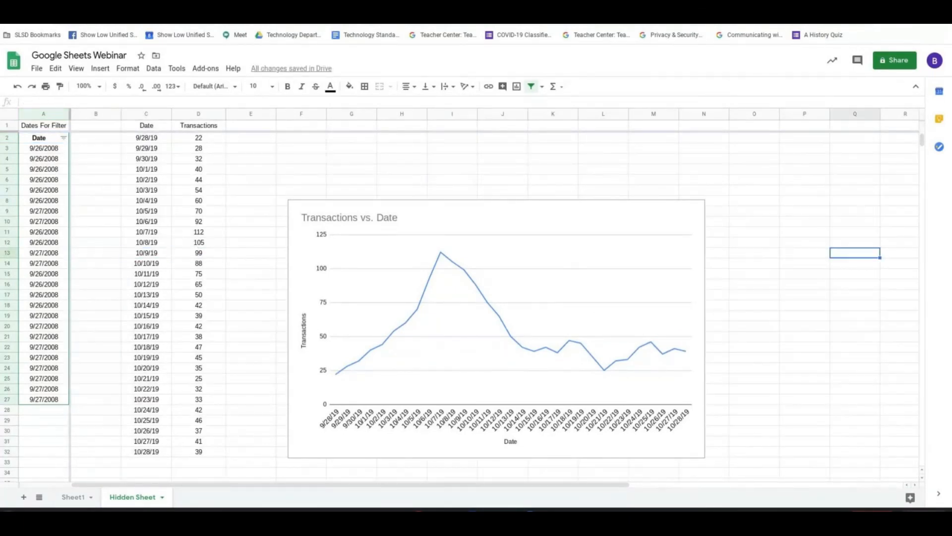
key("Right")
key("Right")
key("Right")
key("Right")
key("Right")
key("Right")
key("Right")
key("Right")
key("Right")
key("Left")
key("Left")
key("Left")
key("Left")
key("Left")
key("Left")
key("Left")
key("Left")
key("Left")
key("Left")
key("Left")
key("Left")
key("Left")
key("Left")
key("Left")
key("Left")
key("Left")
key("Left")
key("Left")
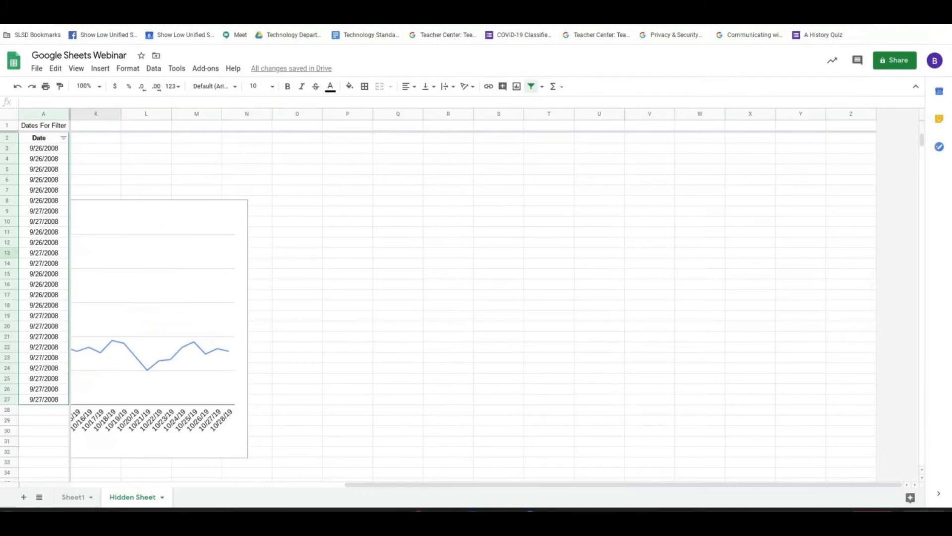
key("Left")
key("Left")
key("Left")
key("Left")
key("Left")
Move down column B to about row 48 and back up to cell A1 to check the frozen header row.
key("Down")
key("Down")
key("Down")
key("Down")
key("Down")
key("Down")
key("Down")
key("Down")
key("Down")
key("Down")
key("Down")
key("Down")
key("Down")
key("Down")
key("Down")
key("Down")
key("Down")
key("Down")
key("Down")
key("Down")
key("Down")
key("Down")
key("Down")
key("Down")
key("Down")
key("Down")
key("Down")
key("Down")
key("Down")
key("Down")
key("Down")
key("Down")
key("Down")
key("Down")
key("Down")
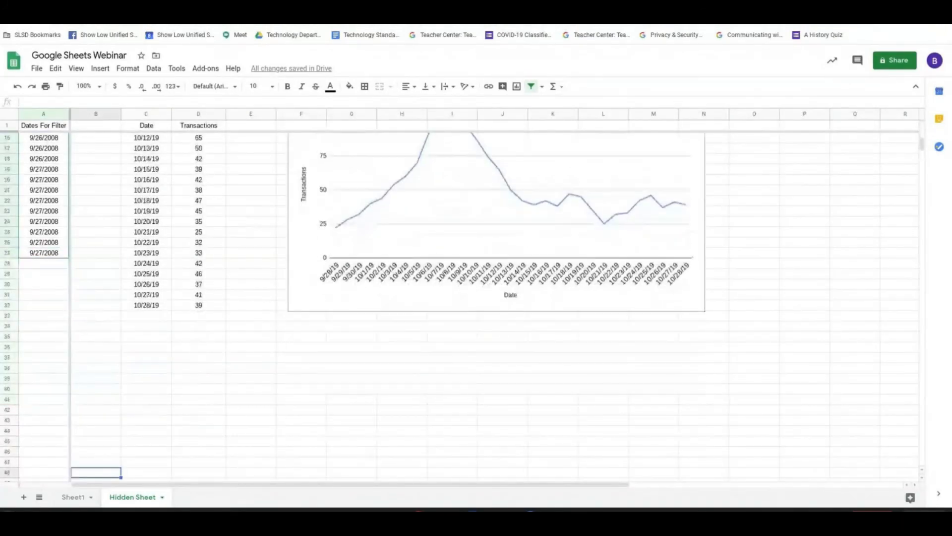
key("Up")
key("Up")
key("Up")
key("Up")
key("Up")
key("Up")
key("Up")
key("Up")
key("Up")
key("Up")
key("Up")
key("Up")
key("Up")
key("Up")
key("Up")
key("Up")
key("Up")
key("Up")
key("Up")
key("Up")
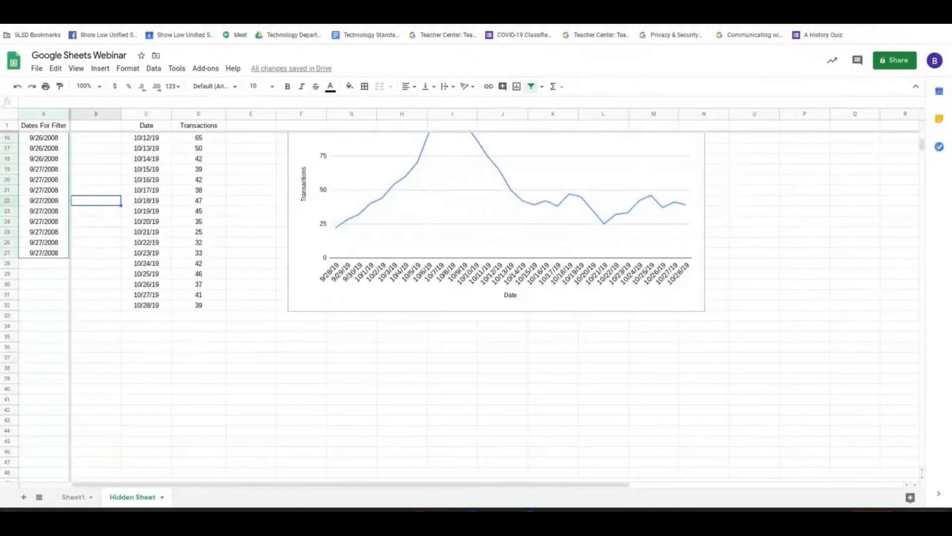
key("Up")
key("Up")
key("Up")
key("Up")
key("Up")
key("Up")
key("Up")
key("Up")
key("Up")
key("Up")
key("Up")
key("Up")
key("Up")
key("Up")
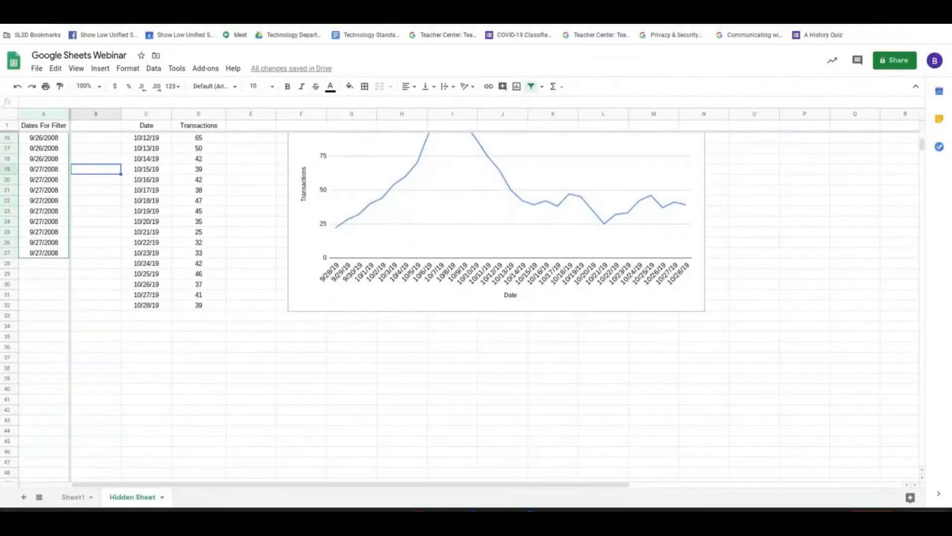
key("Up")
key("Up")
key("Up")
key("Up")
key("Up")
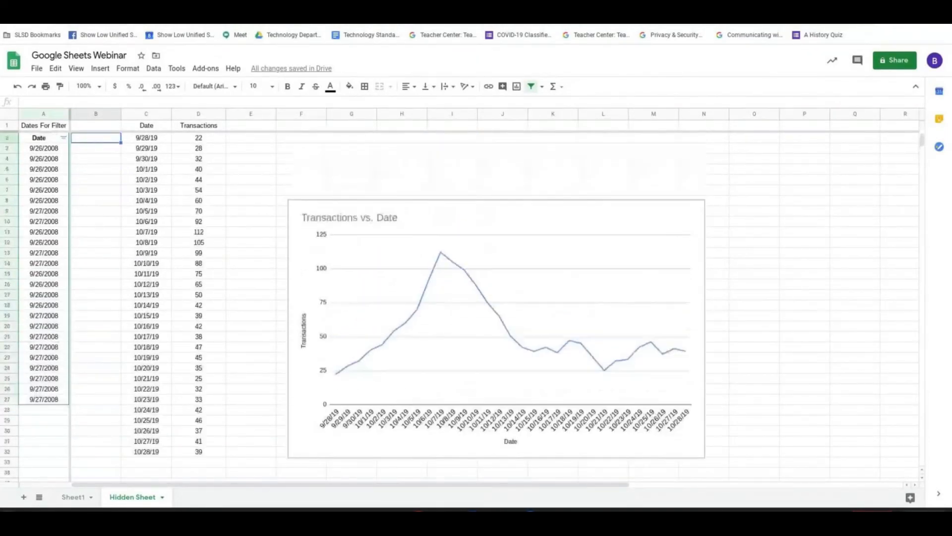
key("Left")
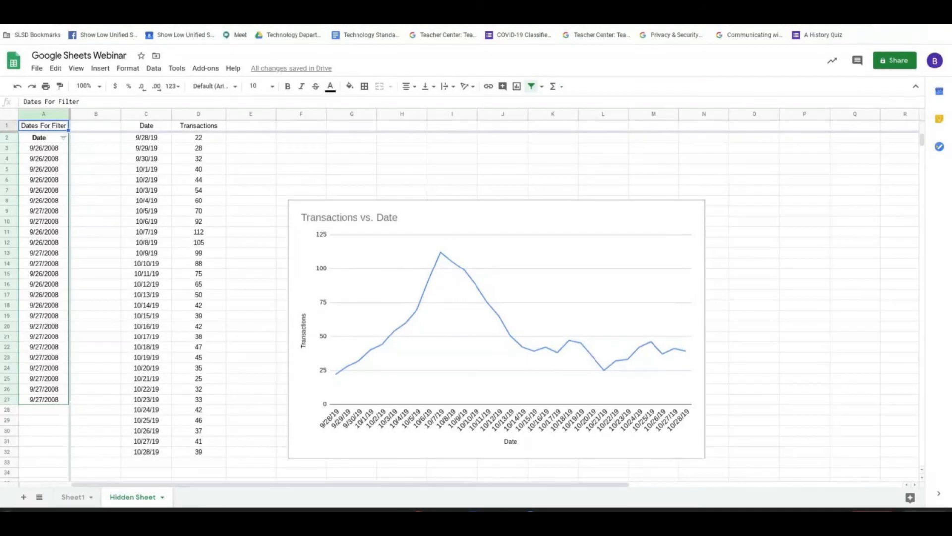
Switch to the online meeting to check its chat, and return to the Google Sheets spreadsheet.
key("ctrl+Tab")
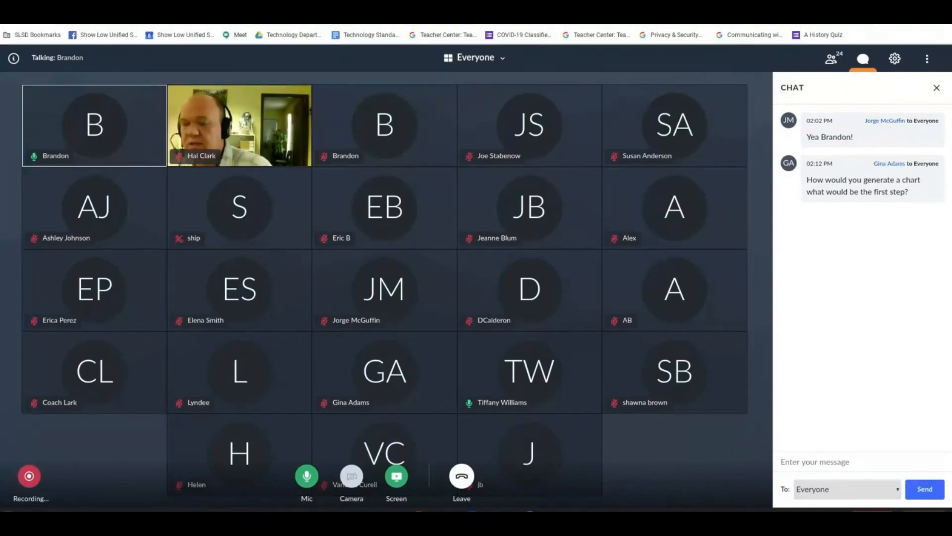
left_click(159, 4)
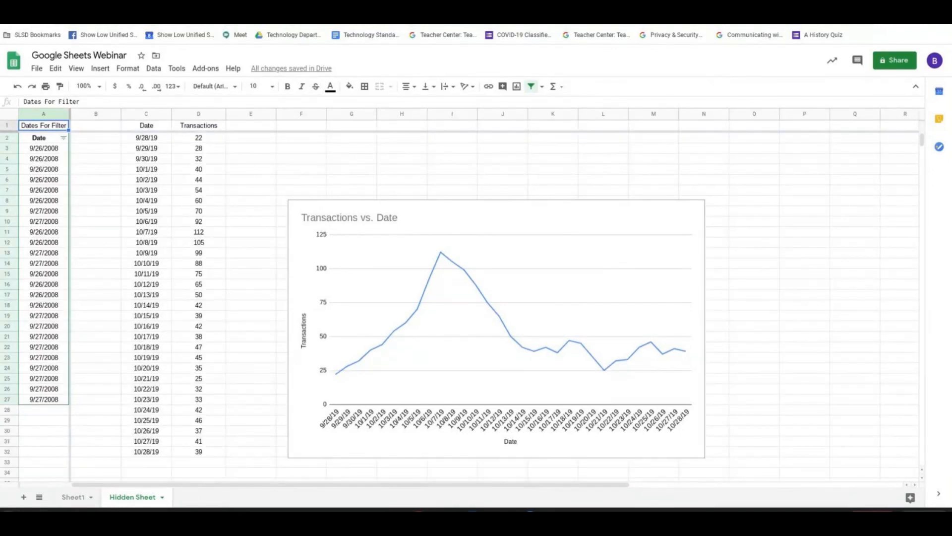
Highlight the range A3:I3, and after it the block A1:J3, to point out the rows beneath the frozen header.
left_click_drag(30, 148, 470, 154)
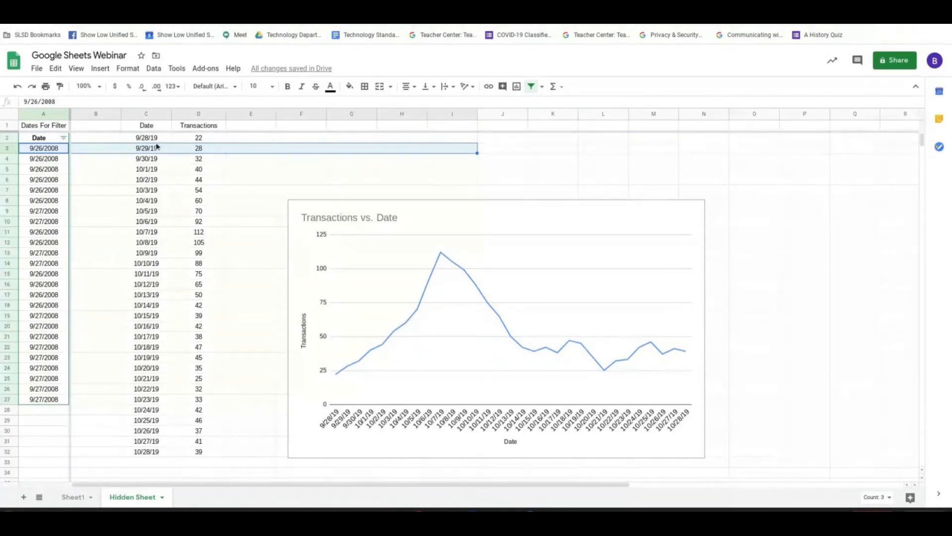
left_click_drag(44, 125, 493, 148)
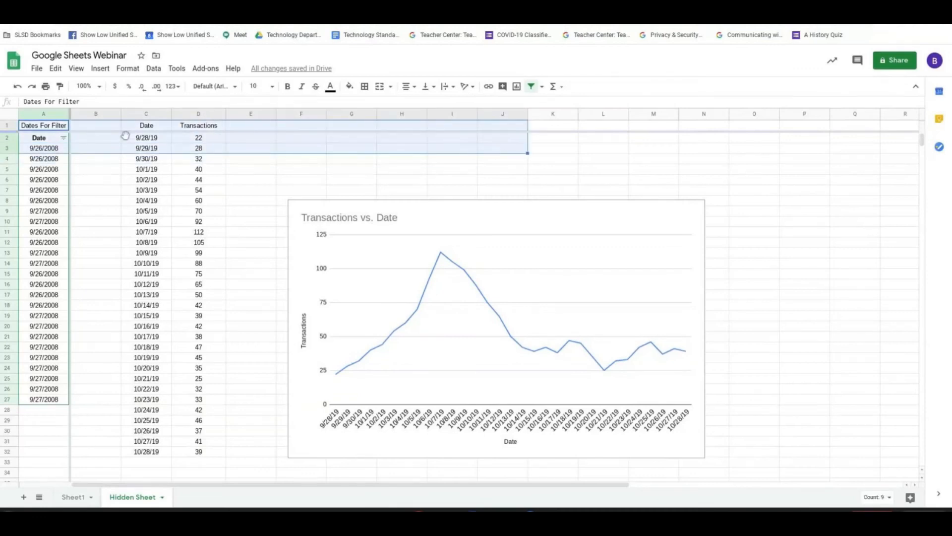
Enter the column headers "Math Quiz" in B1 and "Math Assignment" in C1.
left_click(108, 131)
type("Math Quiz")
key("Tab")
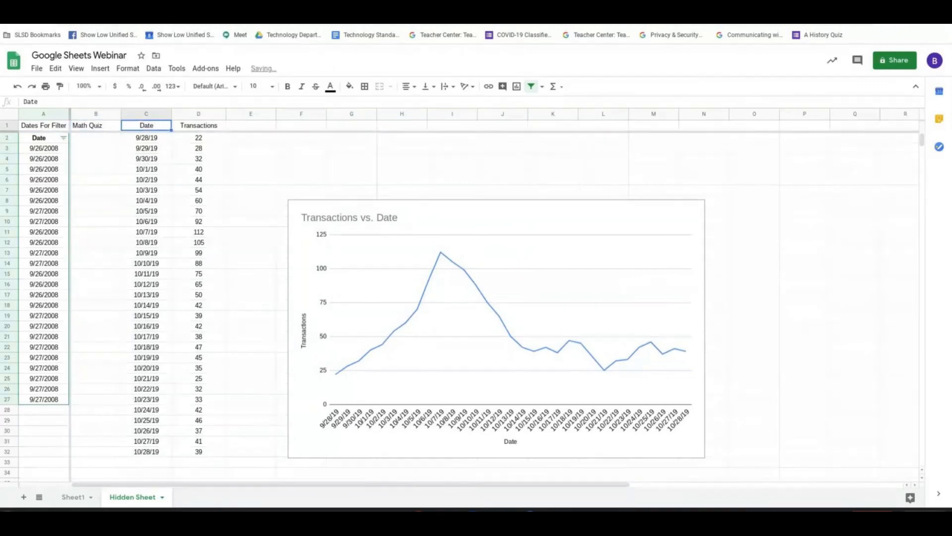
type("Math Assignment")
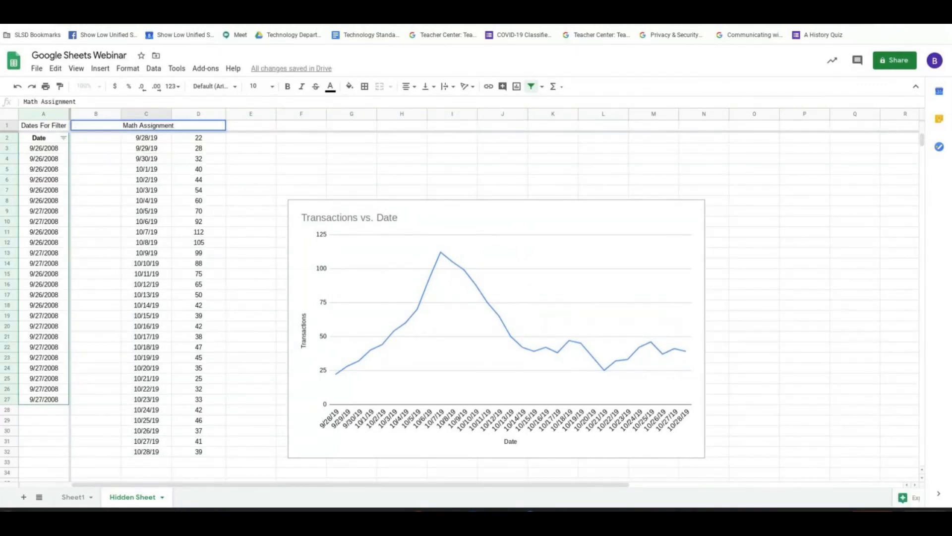
key("Return")
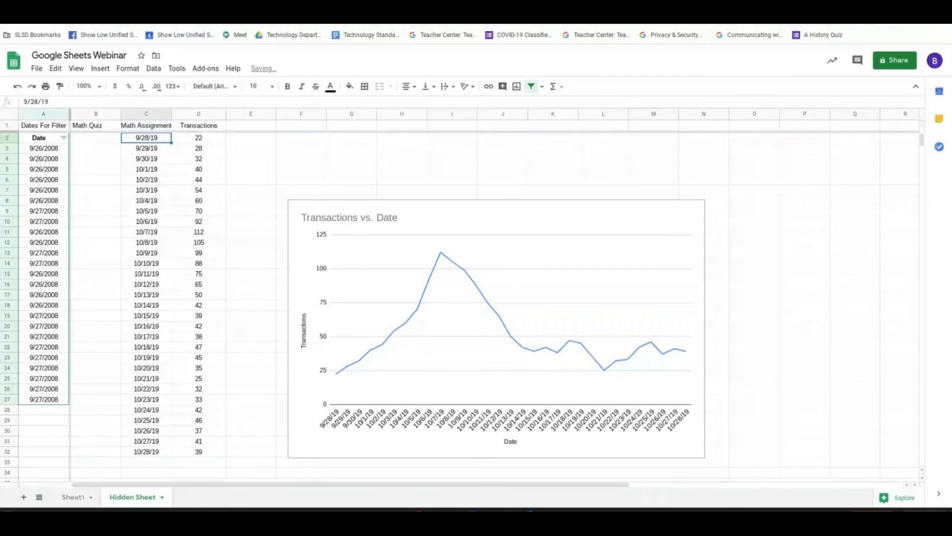
Replace the date in cell A3 with a student's first name and select the range A1:D3.
left_click(95, 138)
left_click(96, 148)
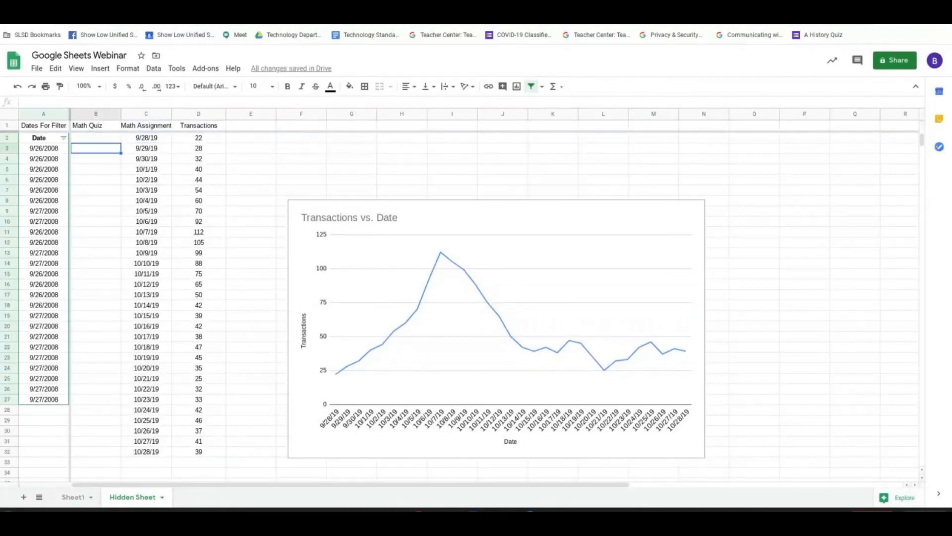
left_click(44, 149)
type("Johnnu")
key("BackSpace")
type("y")
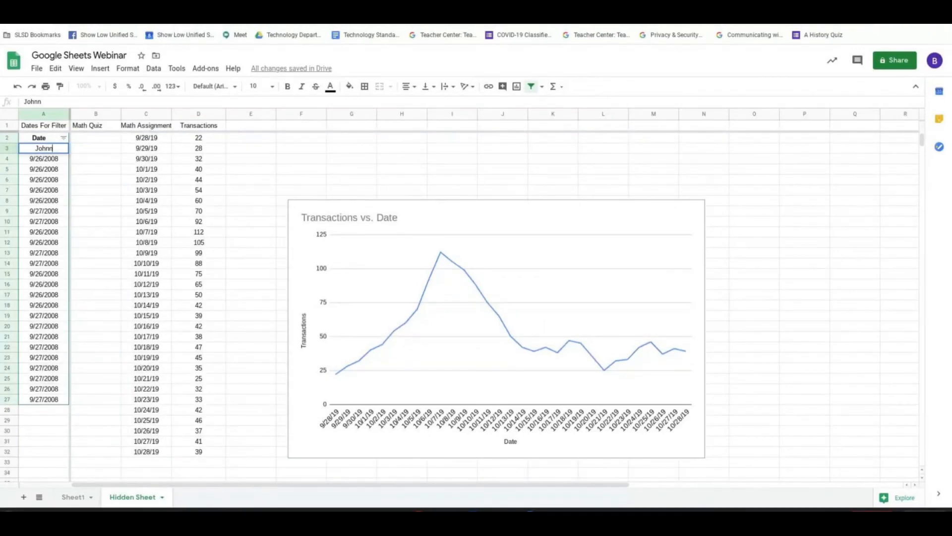
key("Tab")
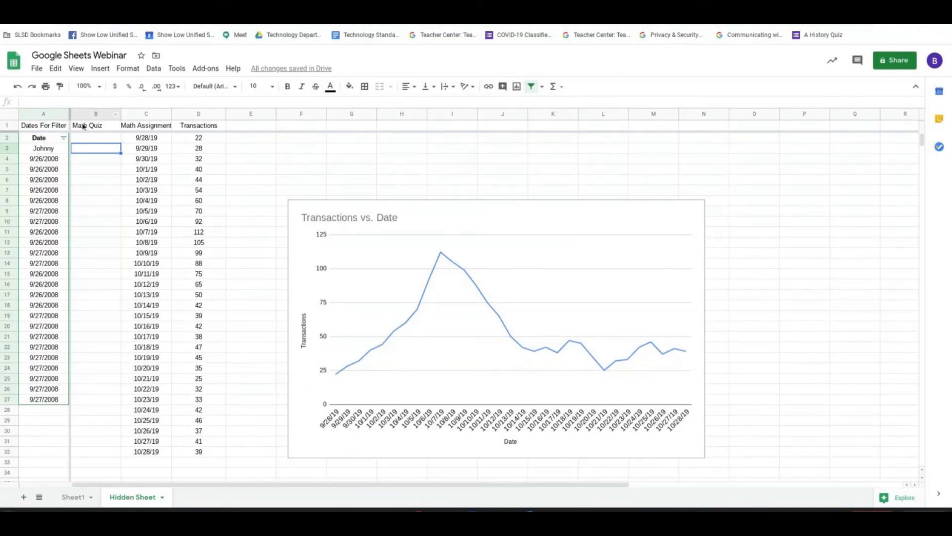
left_click_drag(43, 129, 210, 158)
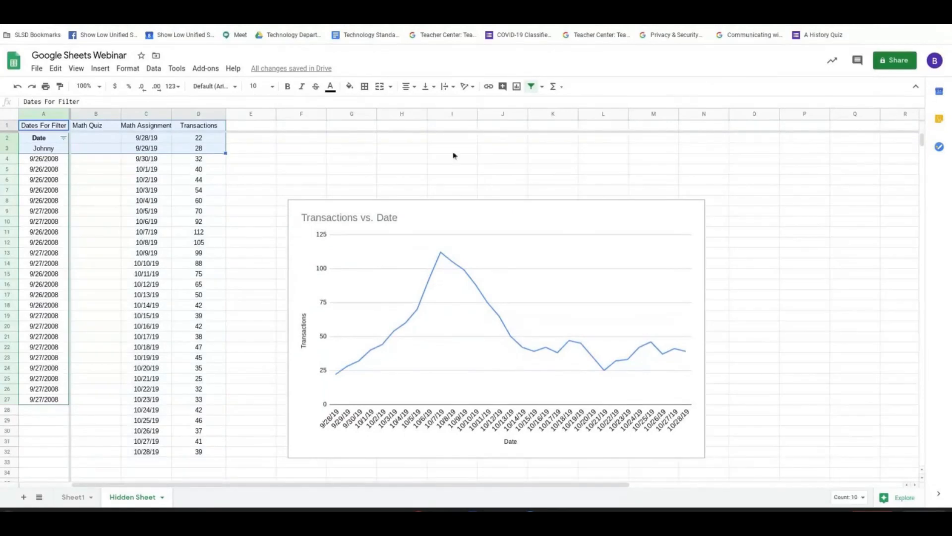
Try charting the range A1:D3 as a line chart, and delete that chart.
left_click(518, 90)
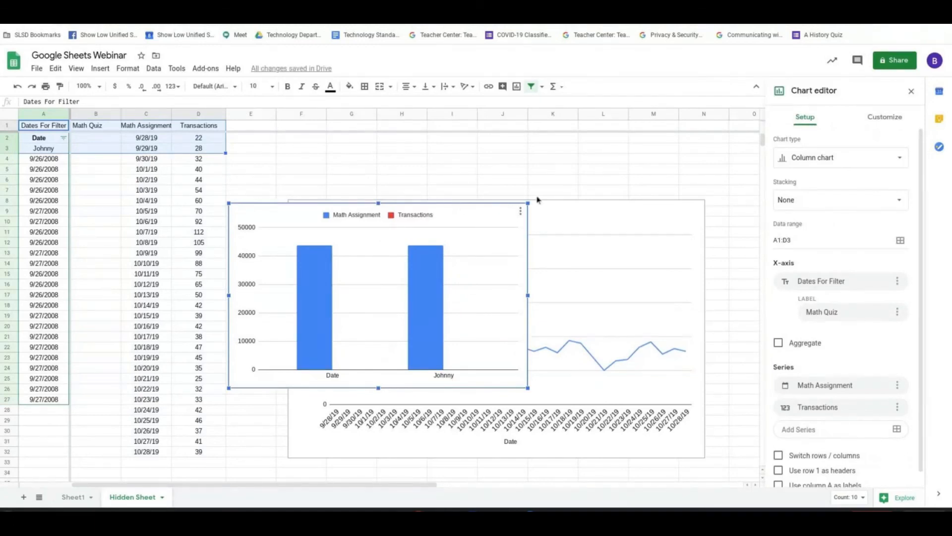
left_click(871, 158)
left_click(793, 204)
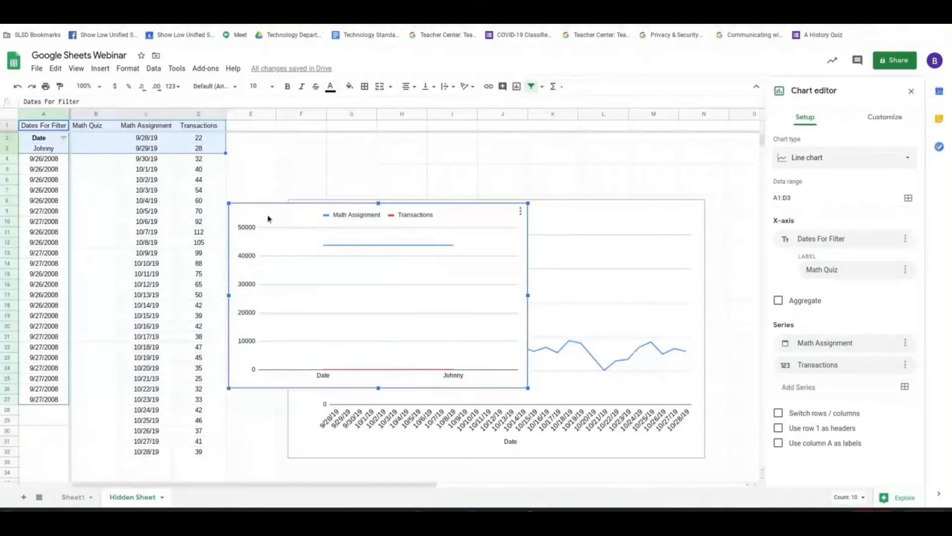
key("Delete")
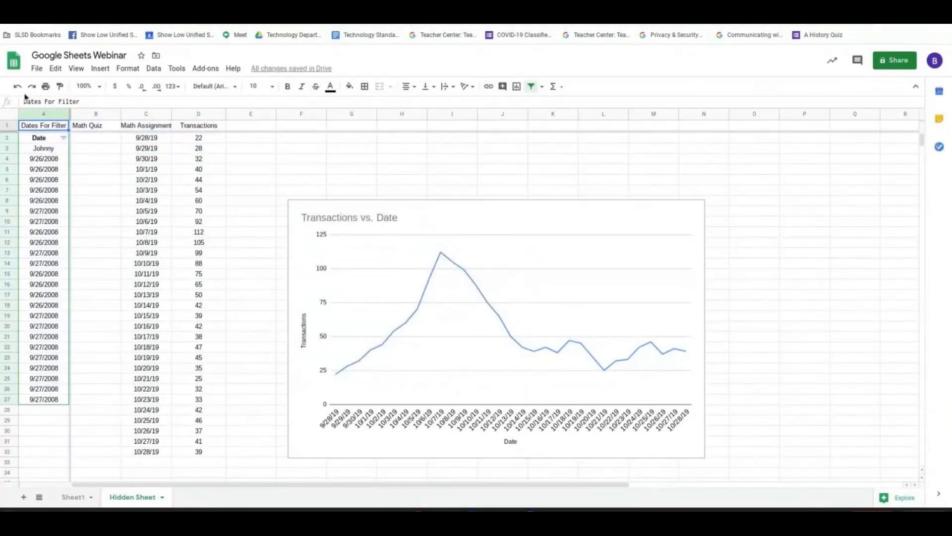
left_click(52, 149)
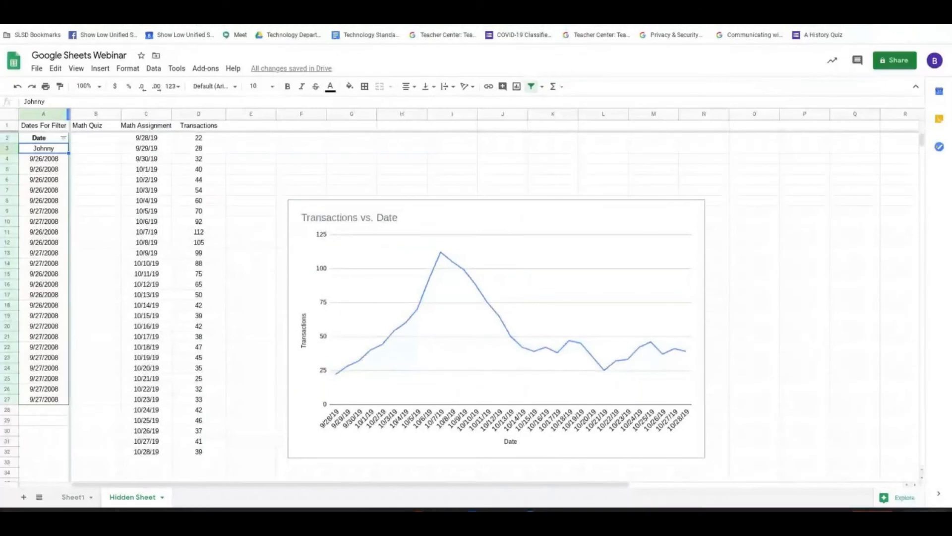
Check the webinar agenda in Google Docs, and switch to the History Quiz form in Google Forms to look over its questions.
left_click(50, 6)
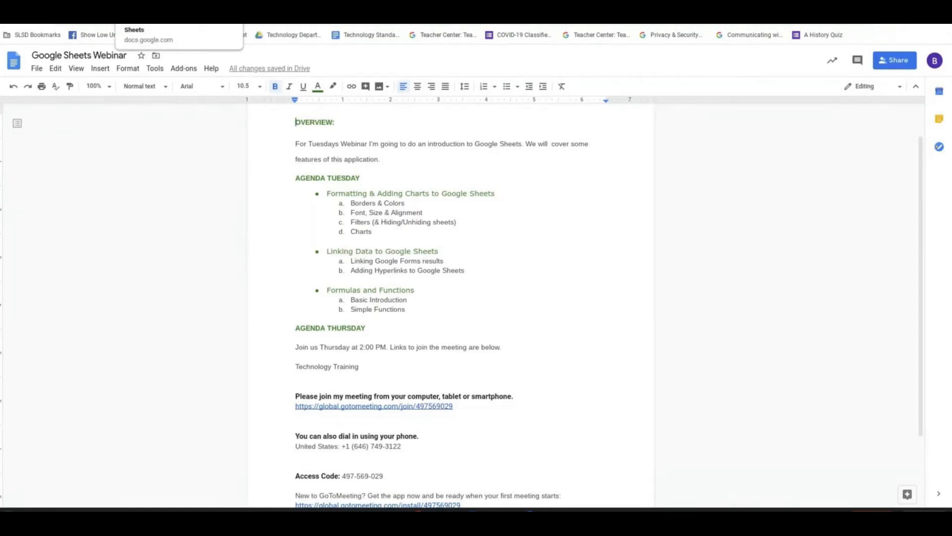
left_click(176, 6)
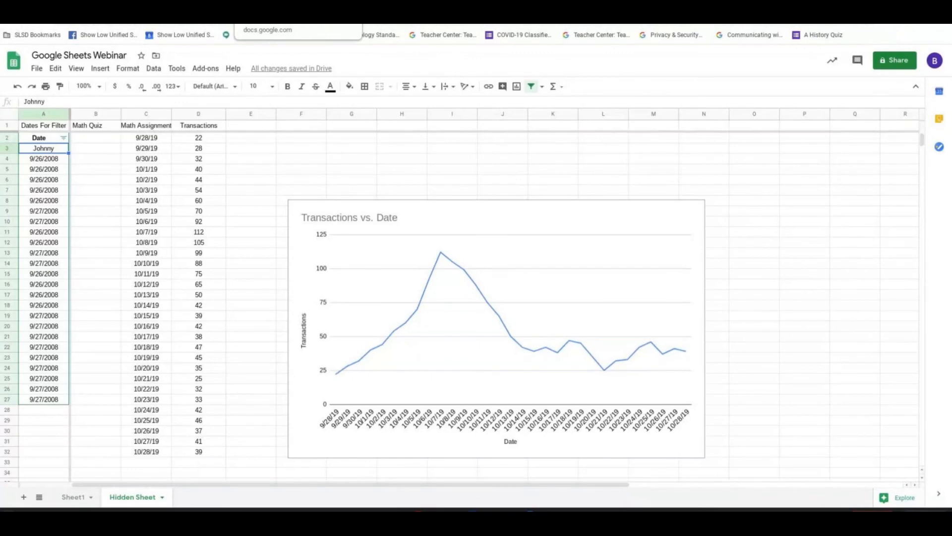
left_click(282, 10)
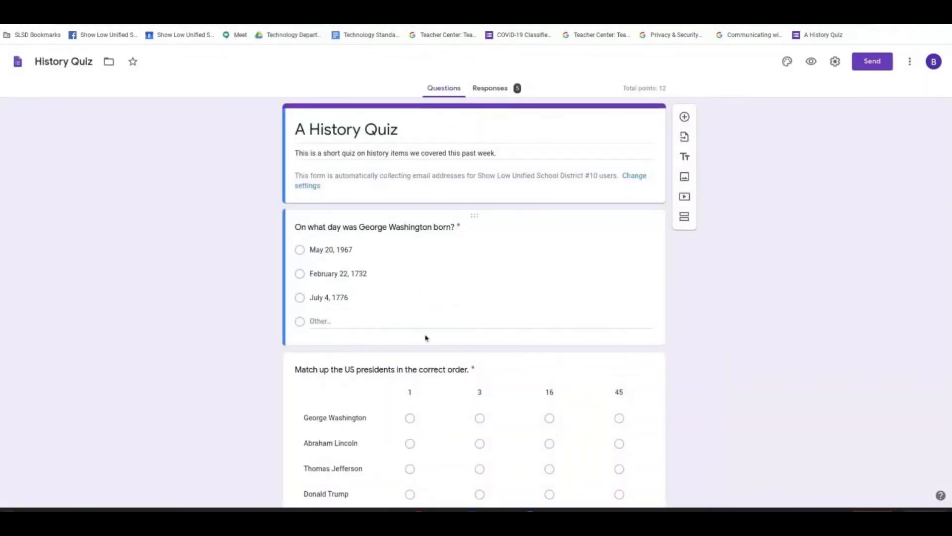
scroll(441, 361, "down", 1)
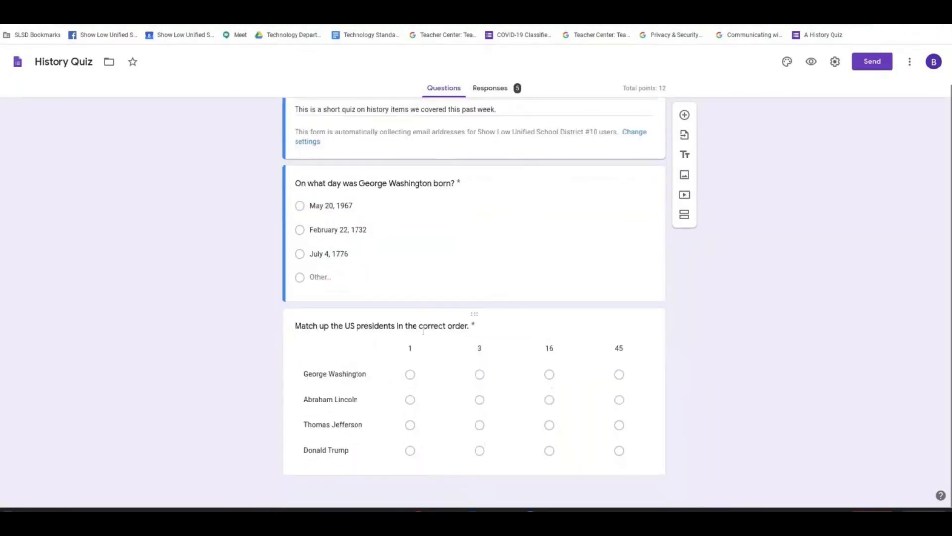
scroll(421, 336, "up", 1)
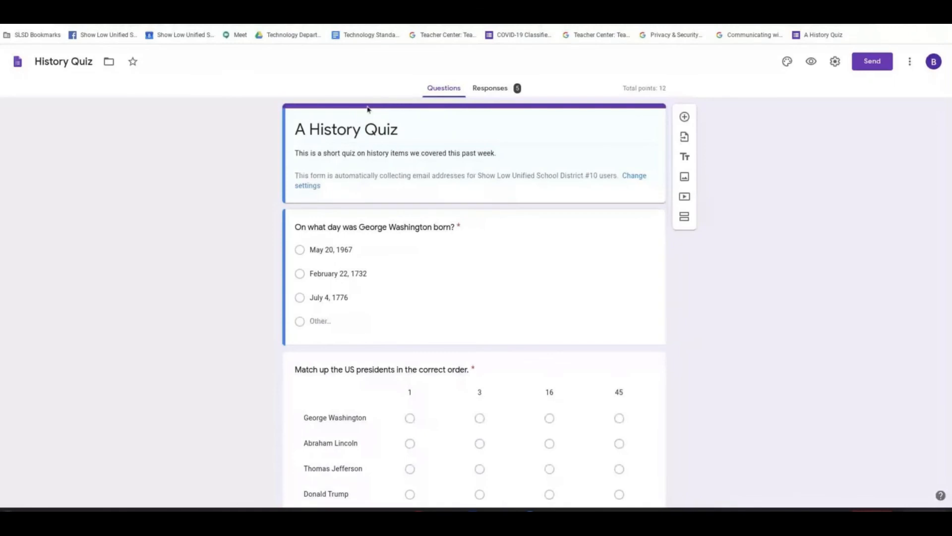
Link the History Quiz form's responses to the existing Google Sheets Webinar spreadsheet.
left_click(493, 94)
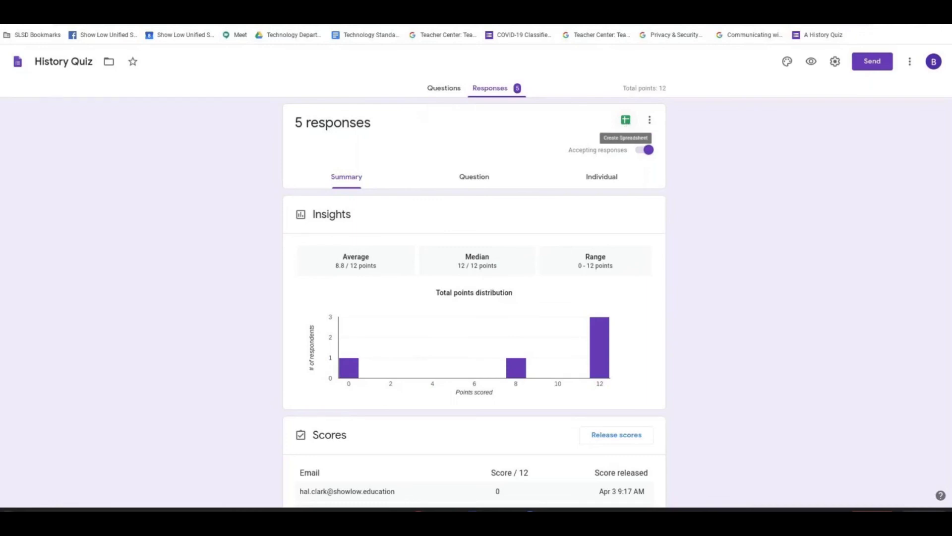
left_click(626, 120)
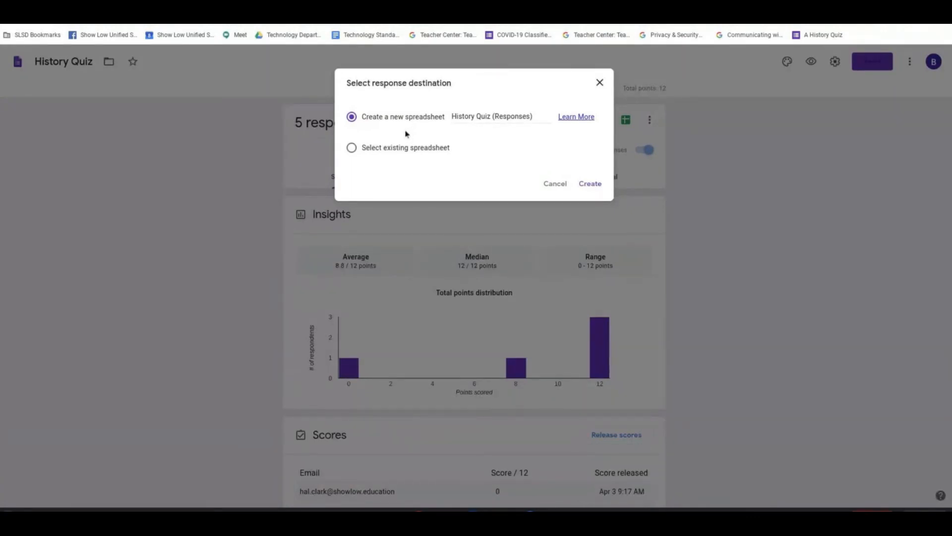
left_click(364, 154)
left_click(591, 184)
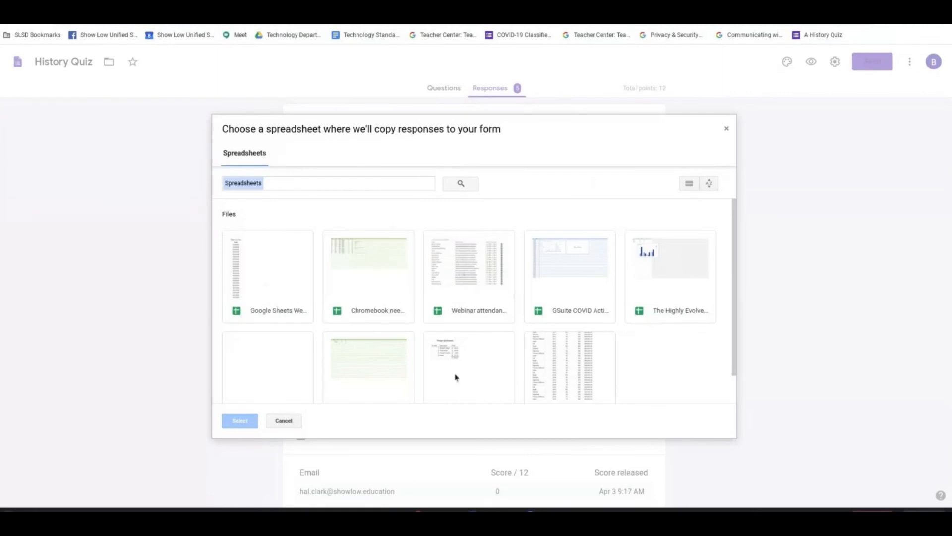
left_click(267, 275)
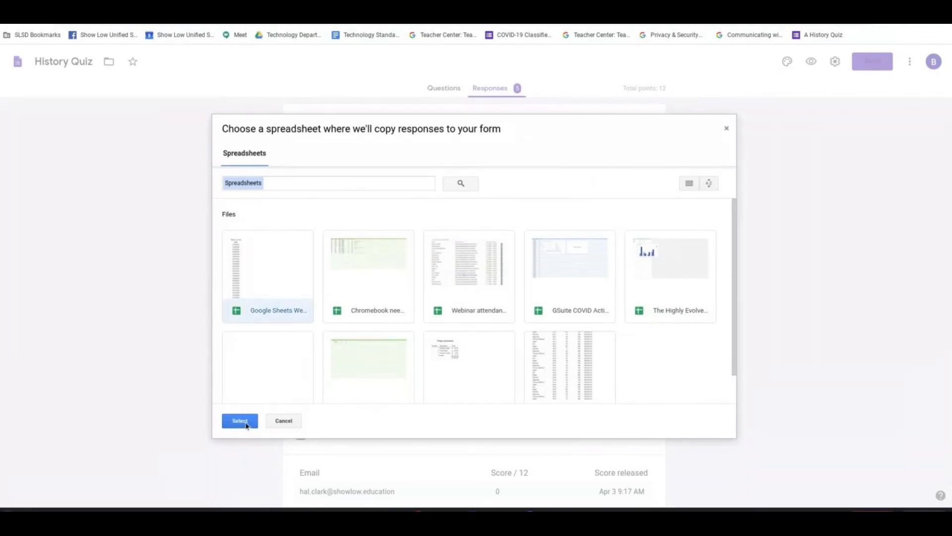
left_click(246, 425)
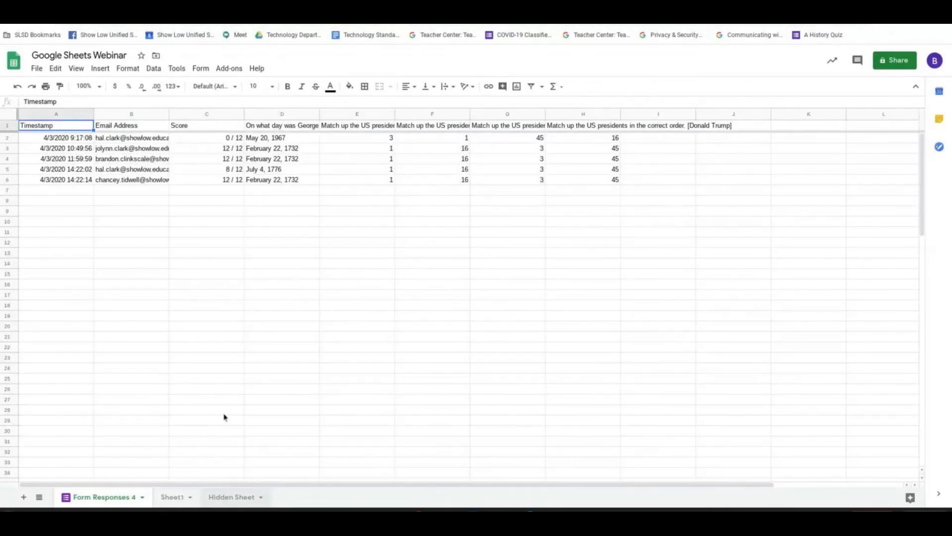
View the Hidden Sheet, and return to the Form Responses 4 sheet to review the quiz responses.
left_click(231, 496)
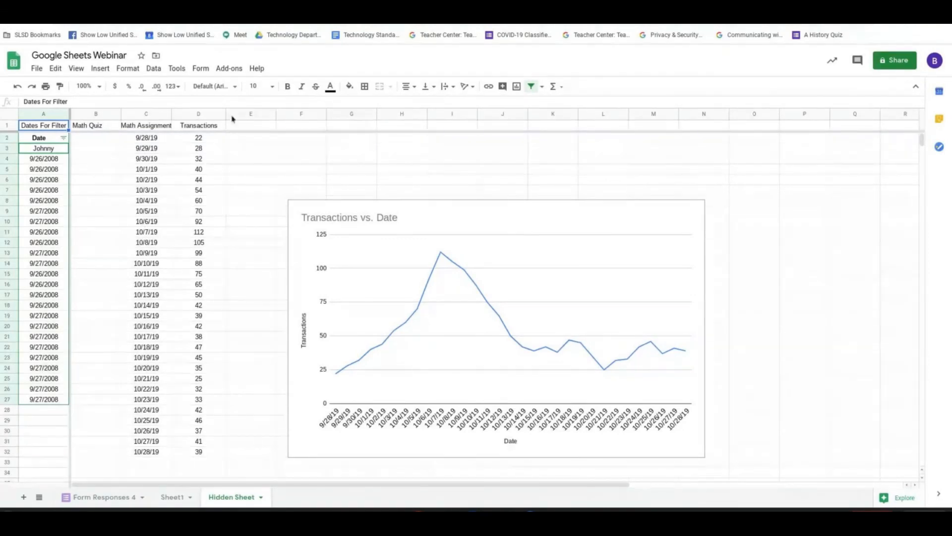
left_click(87, 498)
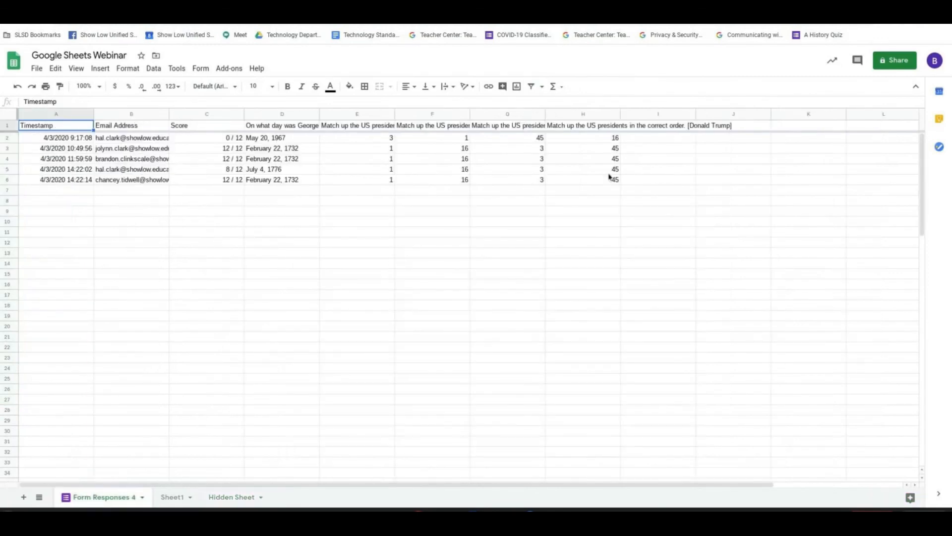